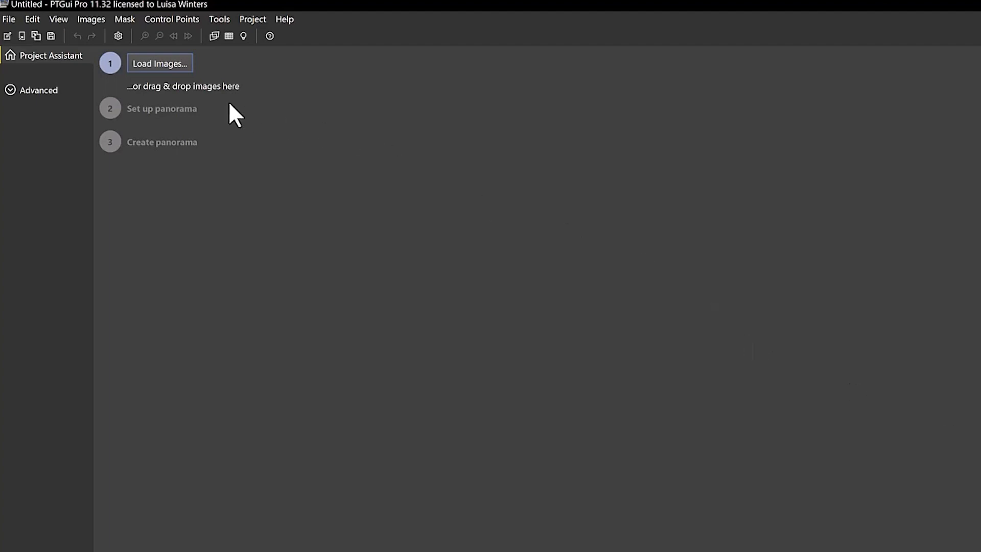
Load all the DNG images, PANO0001 through PANO0034, from the Penthouse_307_Ft folder into the project
{"action": "left_click", "coordinate": [160, 65]}
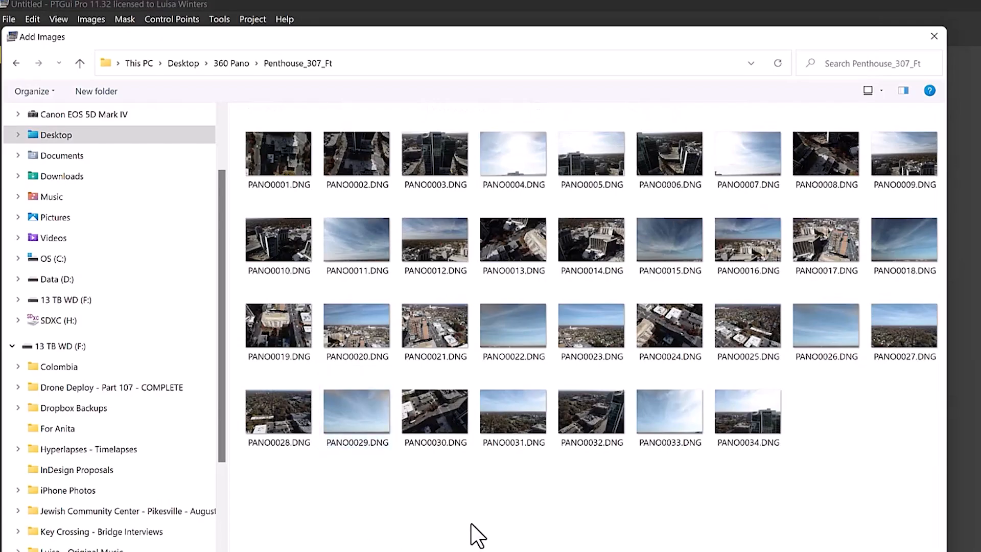
{"action": "key", "text": "ctrl+a"}
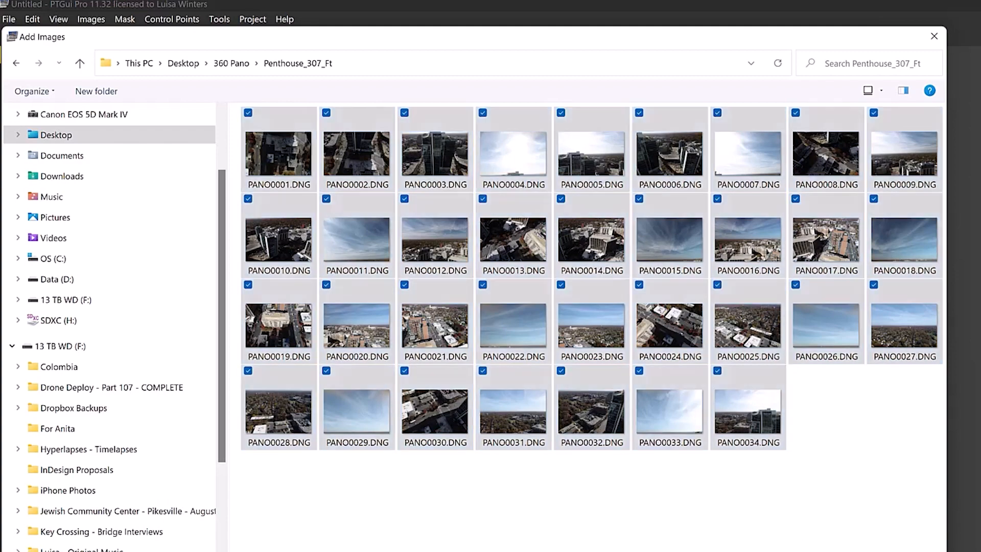
{"action": "key", "text": "Return"}
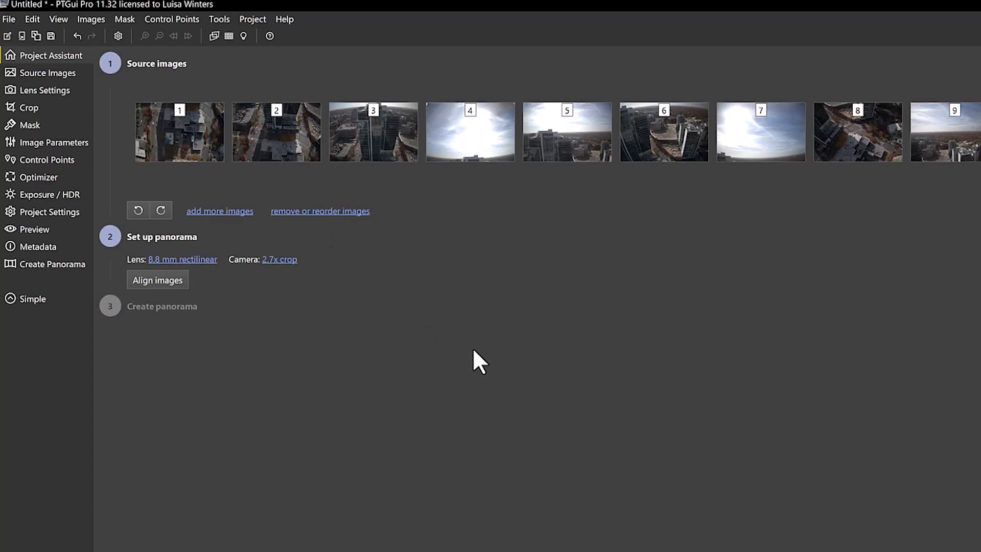
Align the source images and create the blended panorama as a JPEG at 100% of optimum size
{"action": "left_click", "coordinate": [169, 280]}
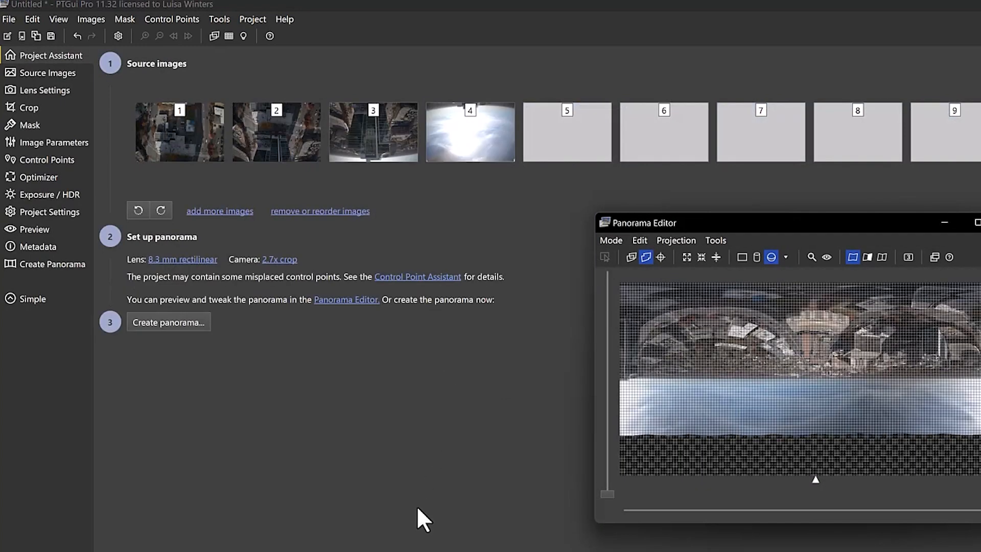
{"action": "left_click_drag", "start_coordinate": [807, 217], "coordinate": [516, 195]}
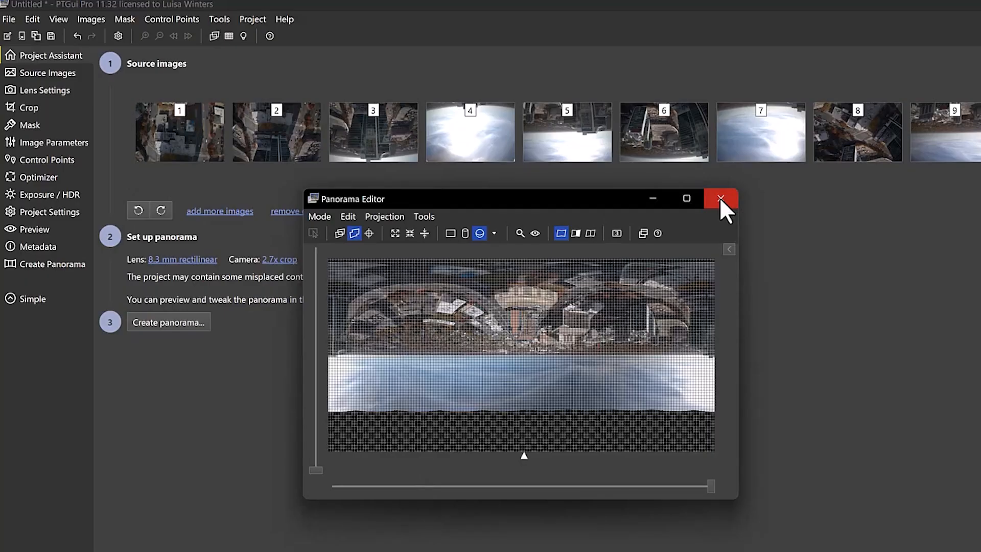
{"action": "left_click", "coordinate": [720, 198]}
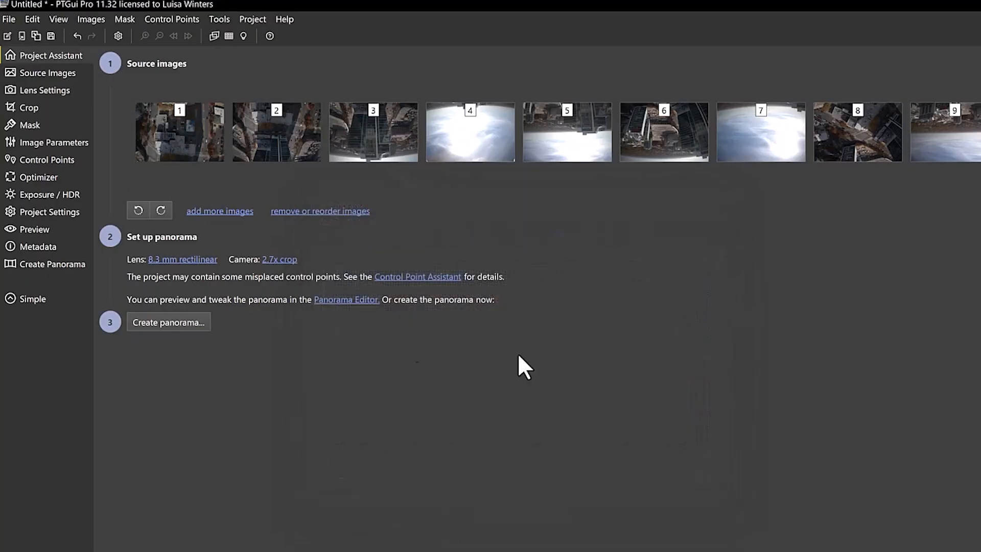
{"action": "left_click", "coordinate": [161, 322]}
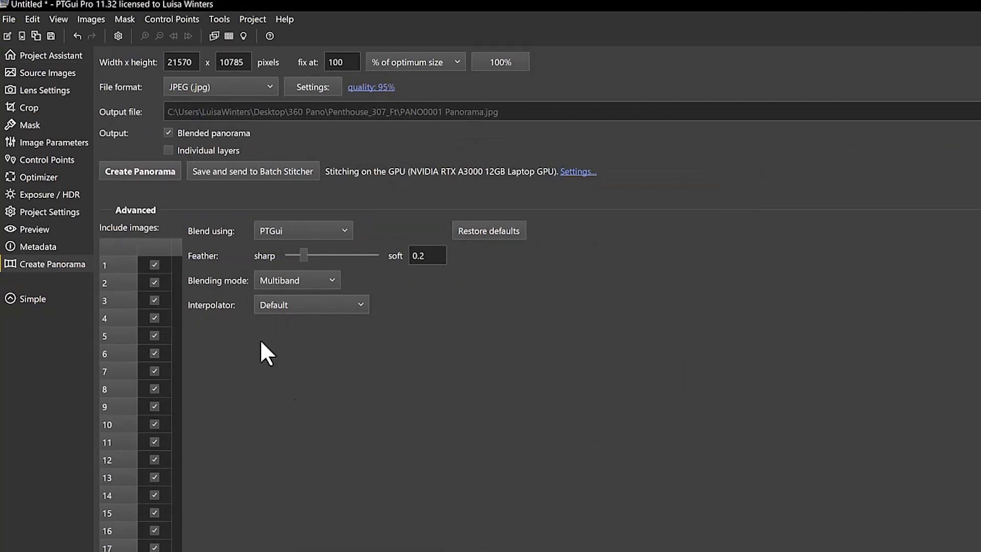
{"action": "left_click", "coordinate": [142, 171]}
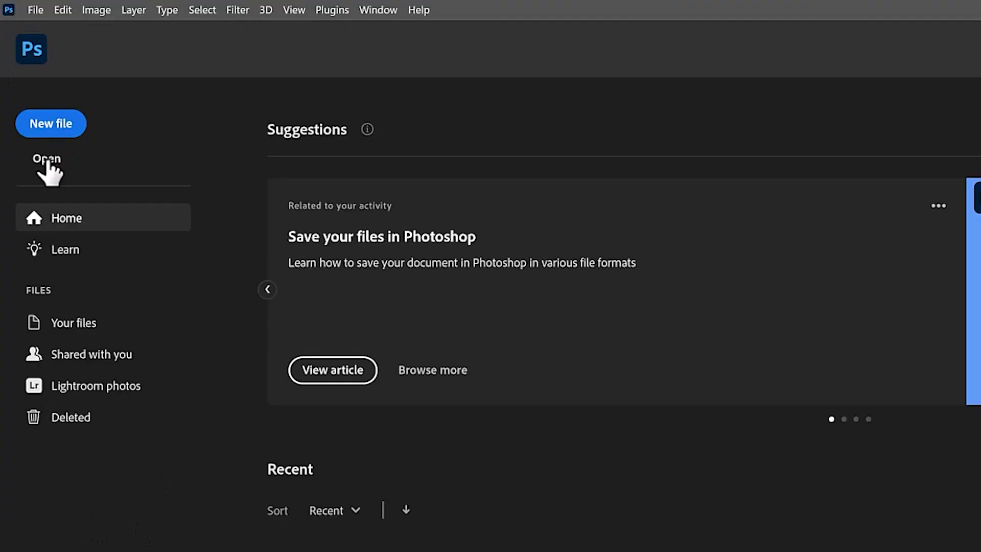
Switch to Photoshop, open PANO0001 Panorama.jpg from the Penthouse_307_Ft folder and activate the Move tool
{"action": "left_click", "coordinate": [46, 169]}
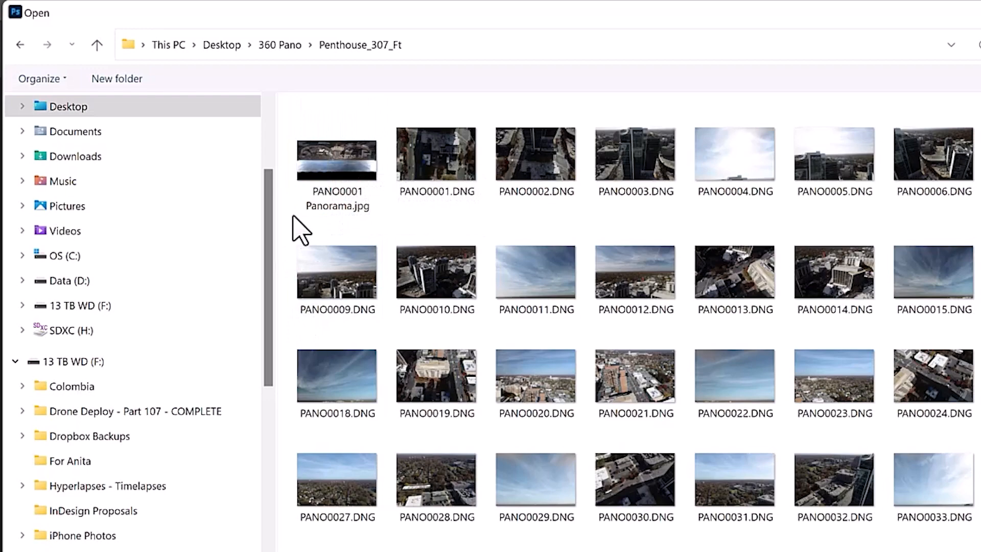
{"action": "double_click", "coordinate": [323, 164]}
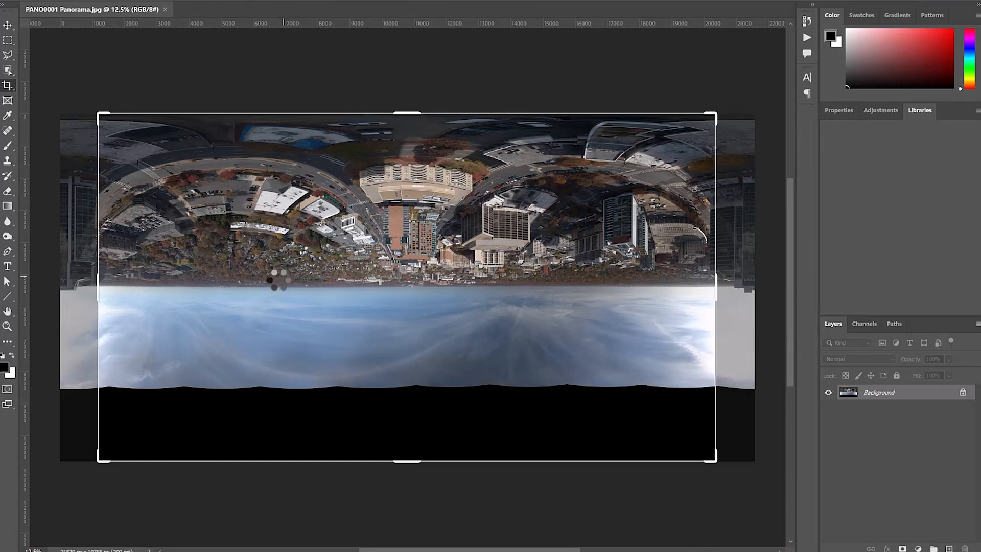
{"action": "left_click", "coordinate": [7, 23]}
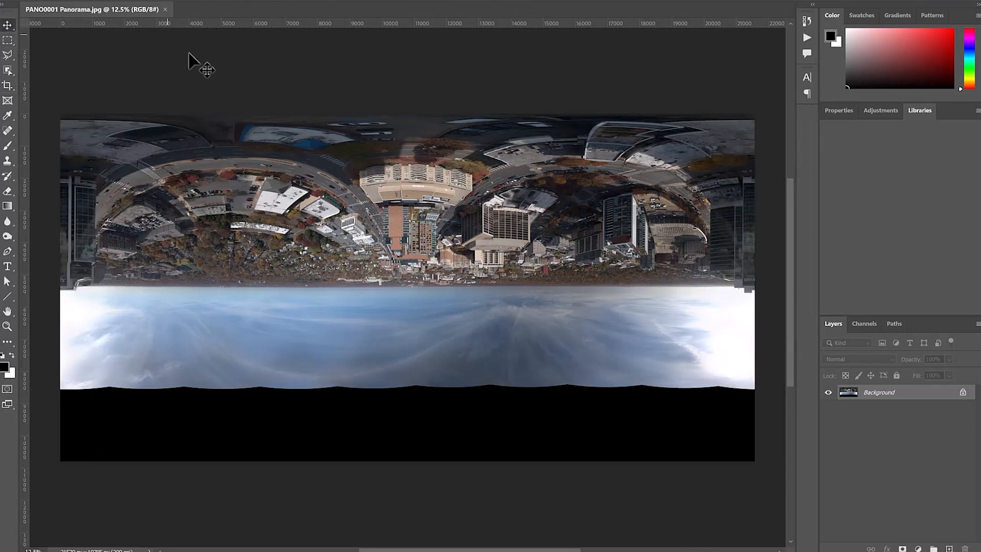
Rotate the whole upside-down panorama image by 180 degrees
{"action": "left_click", "coordinate": [39, 0]}
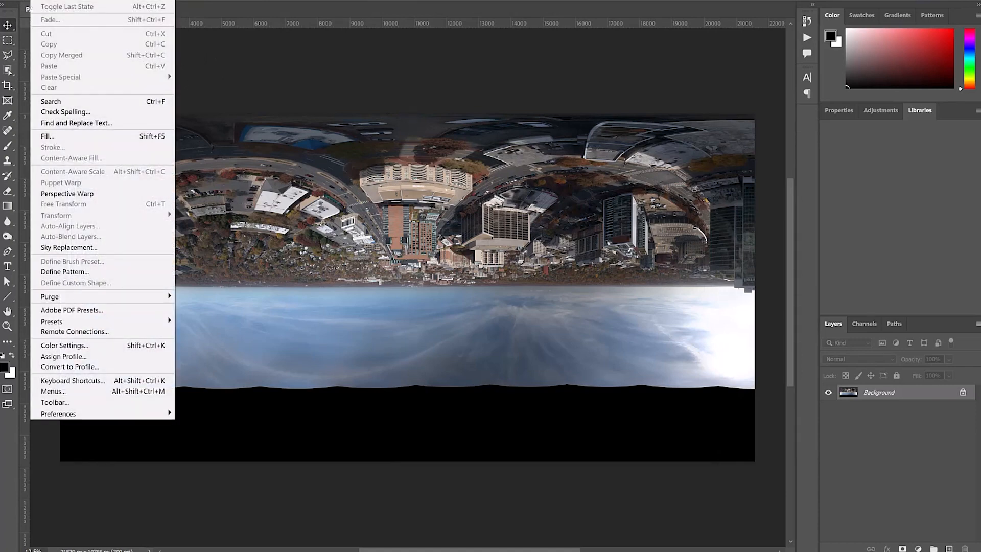
{"action": "mouse_move", "coordinate": [58, 0]}
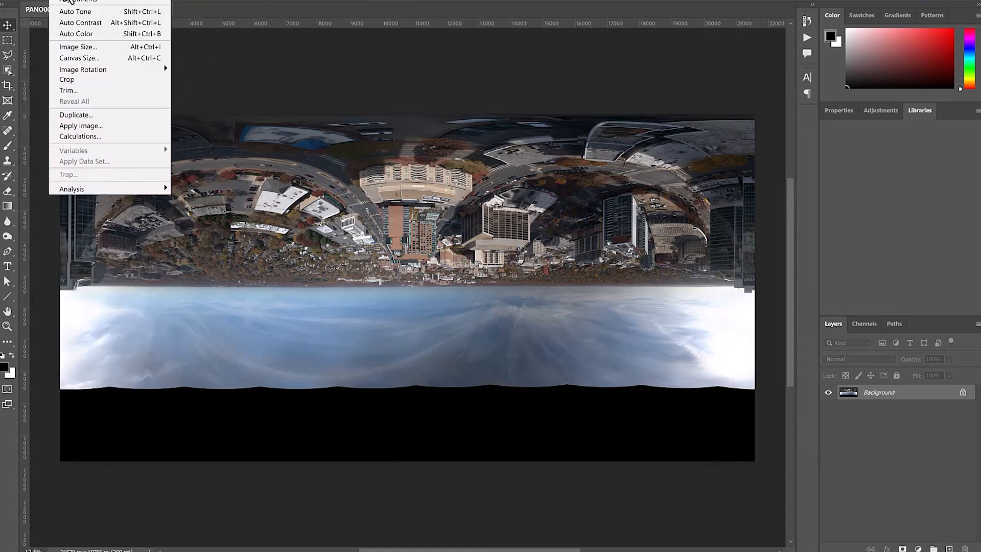
{"action": "mouse_move", "coordinate": [96, 73]}
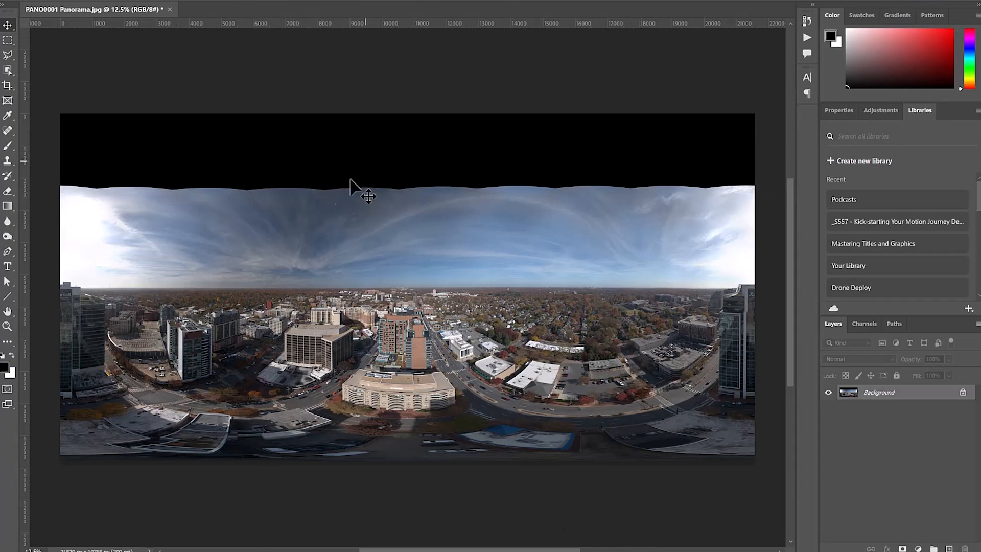
Select the full-width black band above the sky, including its wavy edge, fill it with Content-Aware at 100% opacity and deselect
{"action": "left_click", "coordinate": [8, 41]}
{"action": "left_click_drag", "start_coordinate": [61, 114], "coordinate": [769, 203]}
{"action": "left_click", "coordinate": [39, 0]}
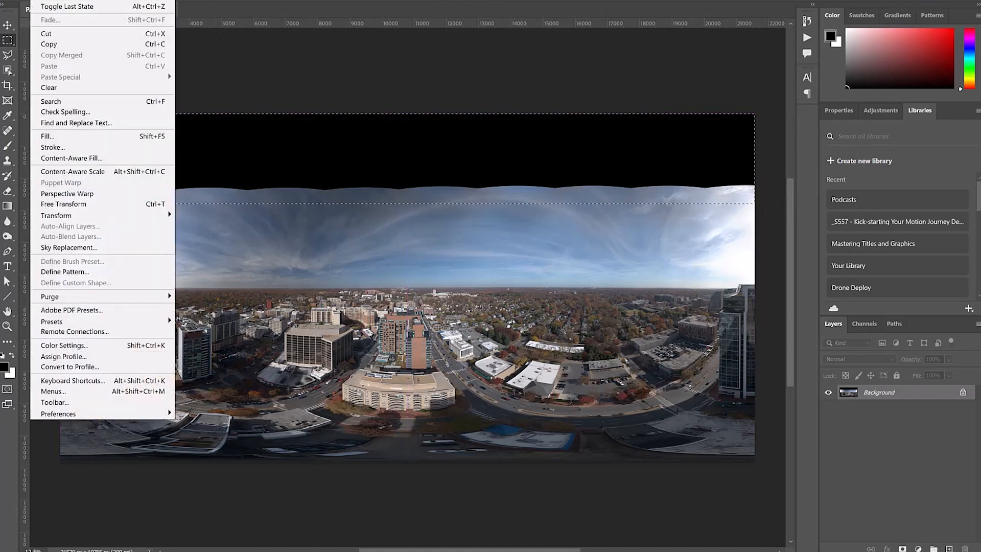
{"action": "left_click", "coordinate": [70, 136]}
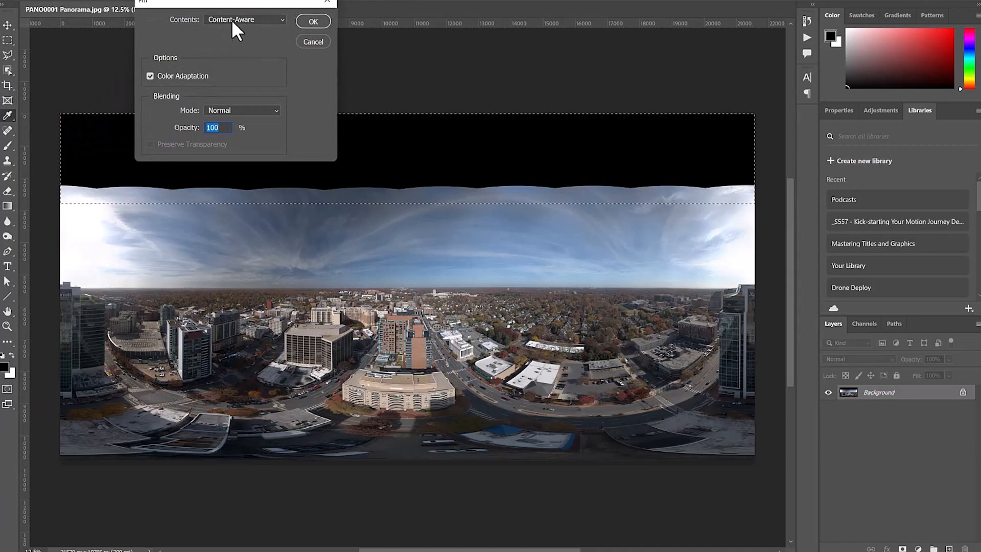
{"action": "left_click", "coordinate": [312, 20]}
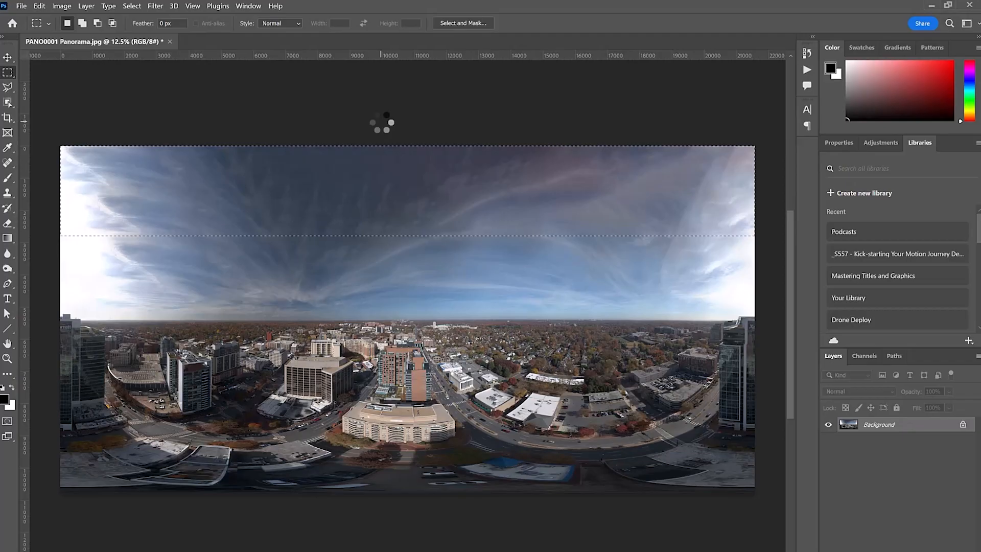
{"action": "left_click", "coordinate": [171, 84]}
Apply the Offset filter with +3706 pixels horizontal, 0 vertical and Wrap Around to bring the edge seam into the image
{"action": "left_click", "coordinate": [163, 6]}
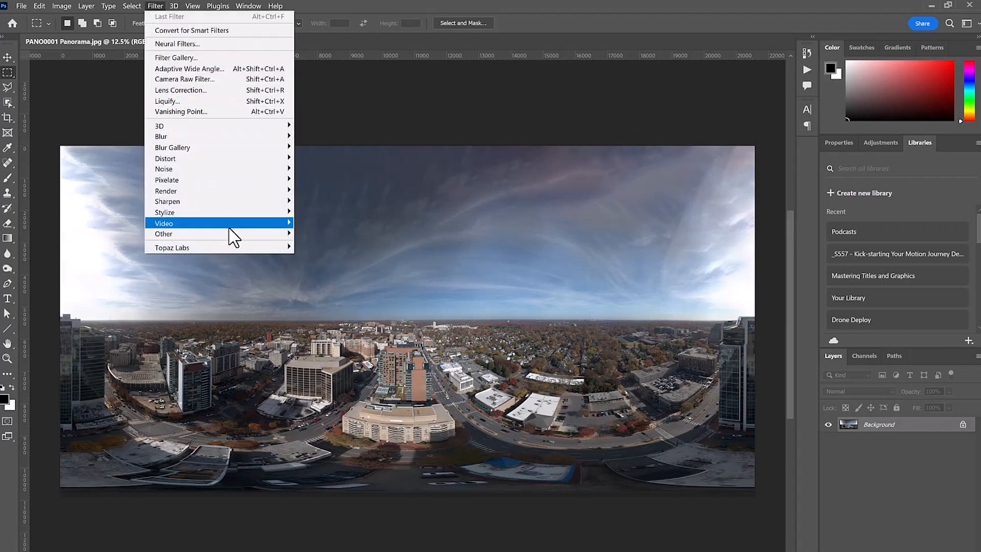
{"action": "mouse_move", "coordinate": [235, 234]}
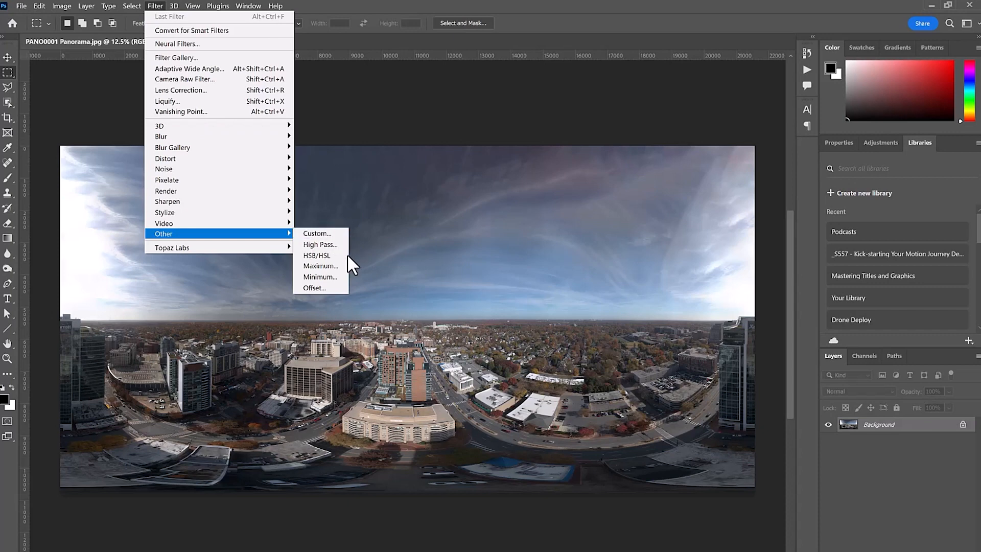
{"action": "left_click", "coordinate": [331, 288]}
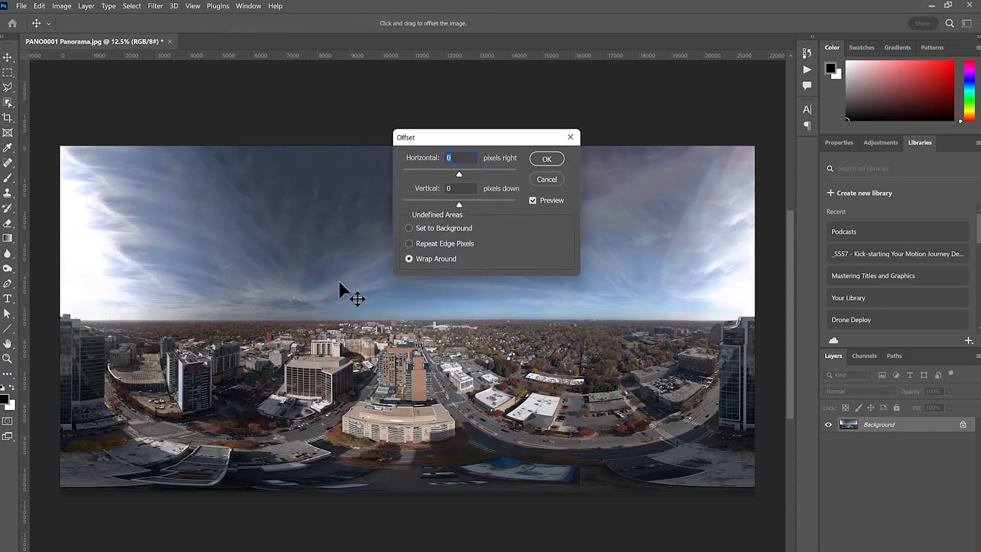
{"action": "left_click_drag", "start_coordinate": [462, 138], "coordinate": [621, 105]}
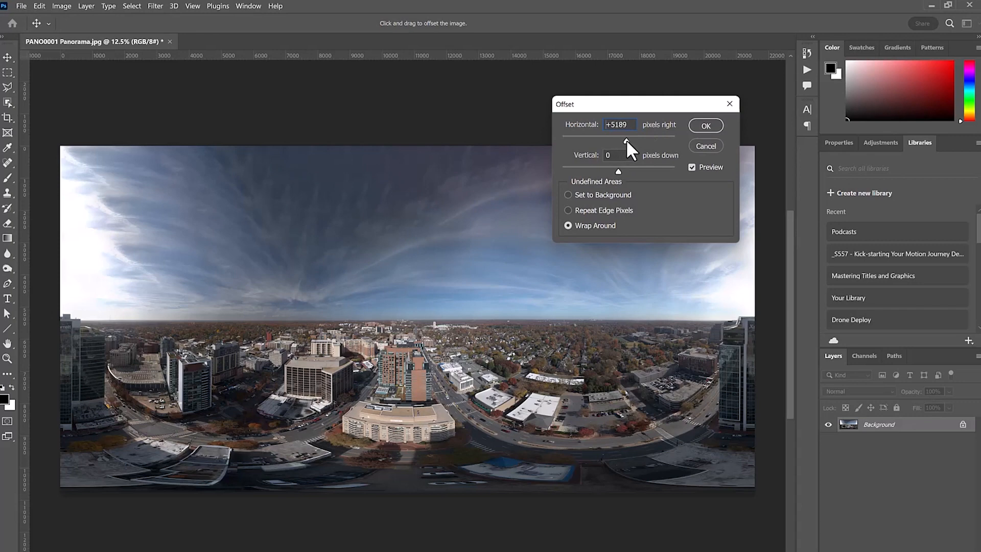
{"action": "left_click_drag", "start_coordinate": [624, 139], "coordinate": [624, 139]}
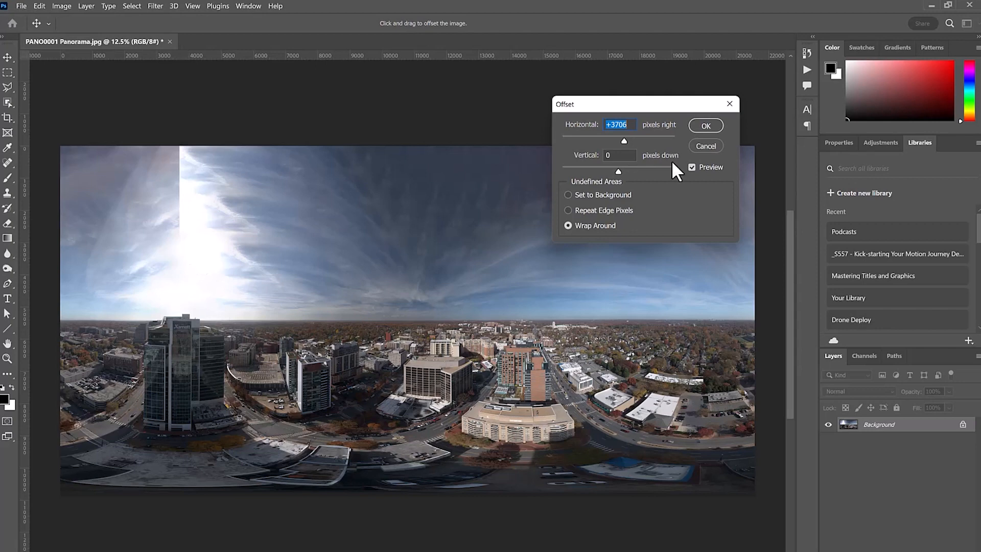
{"action": "left_click", "coordinate": [711, 128]}
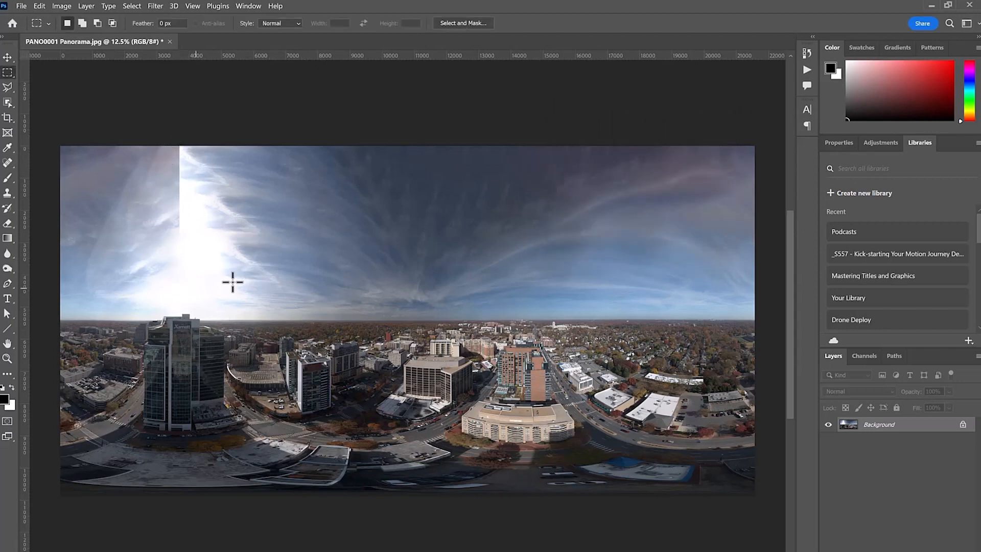
Lasso the sky around the vertical seam above the tall glass building and feather the selection by 25 pixels
{"action": "left_click", "coordinate": [7, 88]}
{"action": "right_click", "coordinate": [6, 85]}
{"action": "left_click", "coordinate": [50, 84]}
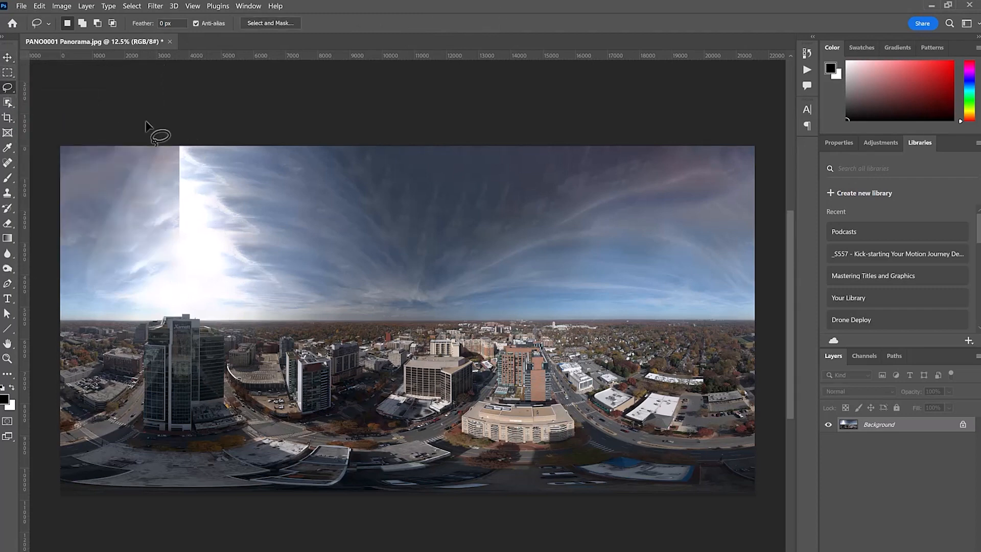
{"action": "mouse_move", "coordinate": [150, 147]}
{"action": "left_mouse_down"}
{"action": "mouse_move", "coordinate": [120, 238]}
{"action": "mouse_move", "coordinate": [213, 293]}
{"action": "mouse_move", "coordinate": [255, 258]}
{"action": "mouse_move", "coordinate": [243, 167]}
{"action": "mouse_move", "coordinate": [221, 145]}
{"action": "mouse_move", "coordinate": [152, 147]}
{"action": "left_mouse_up"}
{"action": "right_click", "coordinate": [173, 187]}
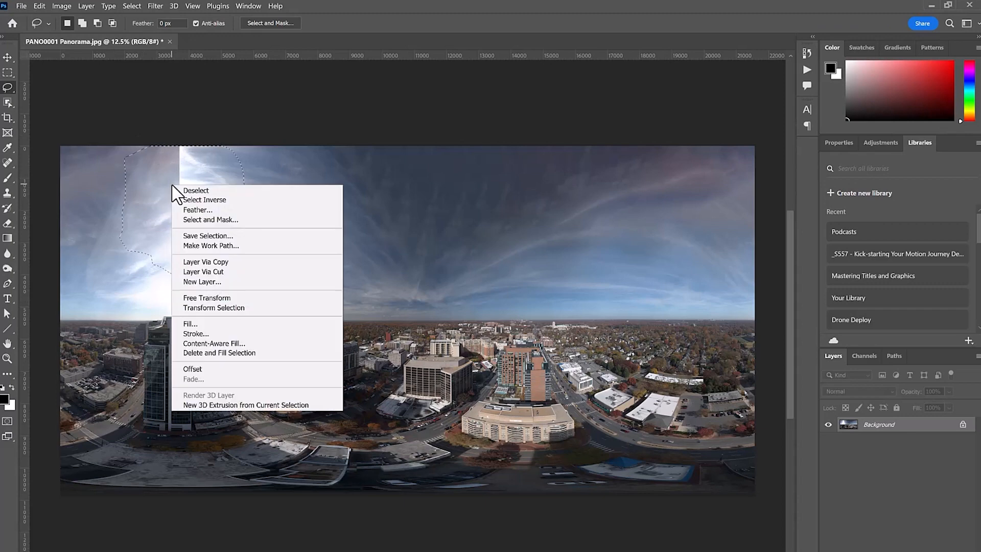
{"action": "left_click", "coordinate": [194, 210]}
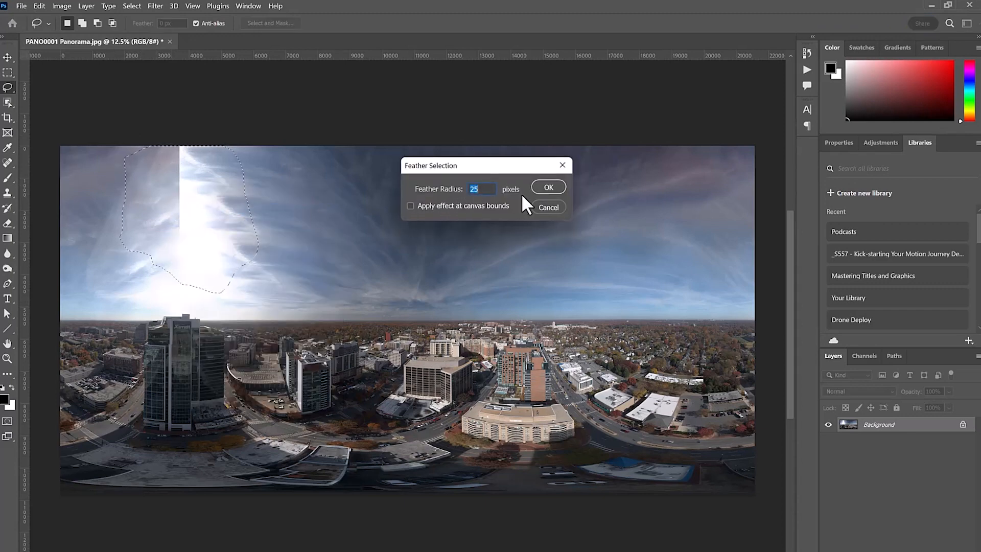
{"action": "left_click", "coordinate": [546, 187]}
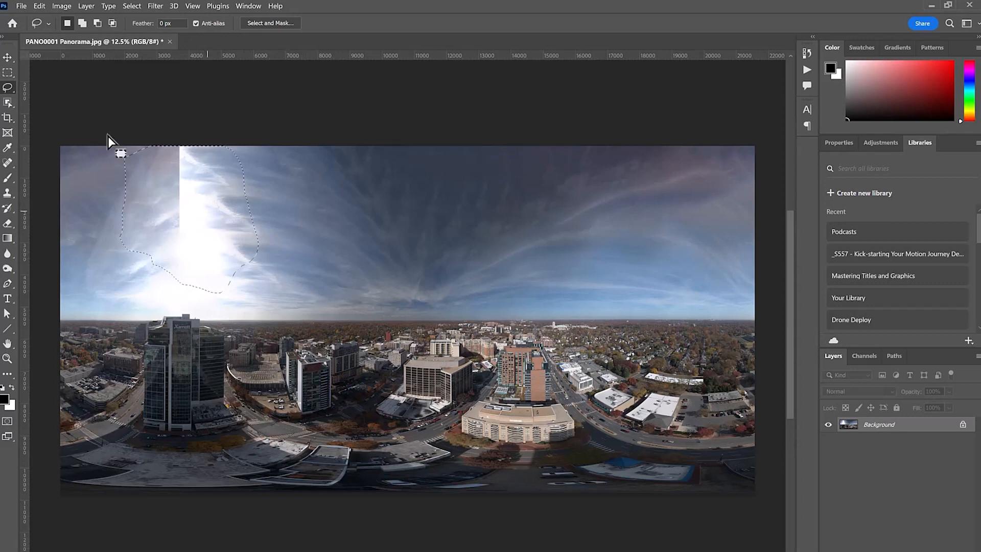
Fill the feathered seam selection using Content-Aware and deselect it
{"action": "key", "text": "j"}
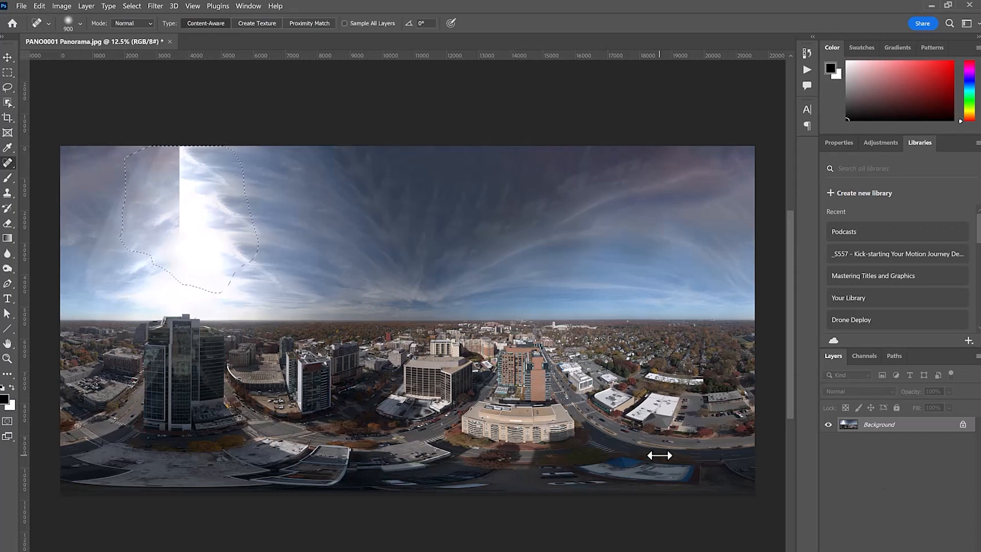
{"action": "left_click", "coordinate": [40, 6]}
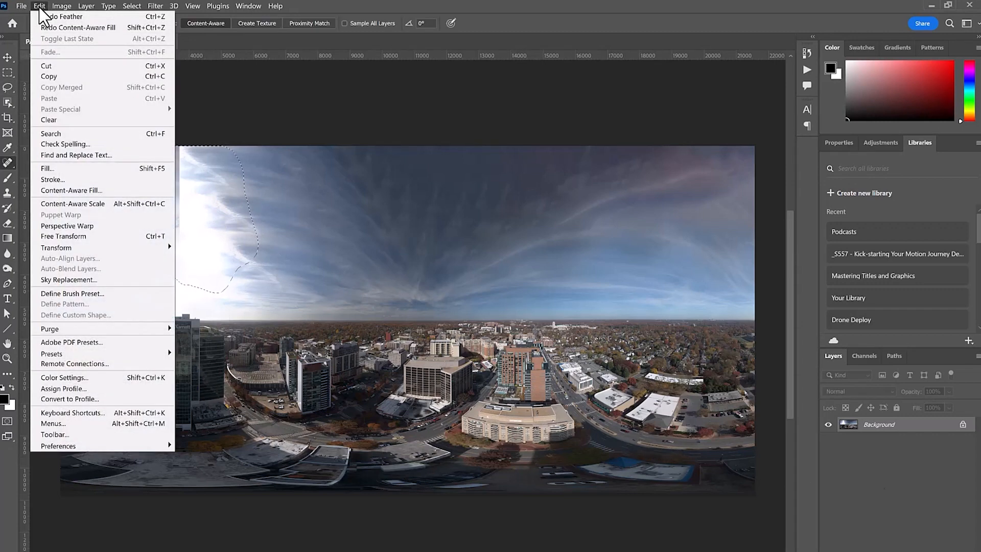
{"action": "left_click", "coordinate": [85, 169]}
{"action": "left_click", "coordinate": [308, 52]}
{"action": "key", "text": "j"}
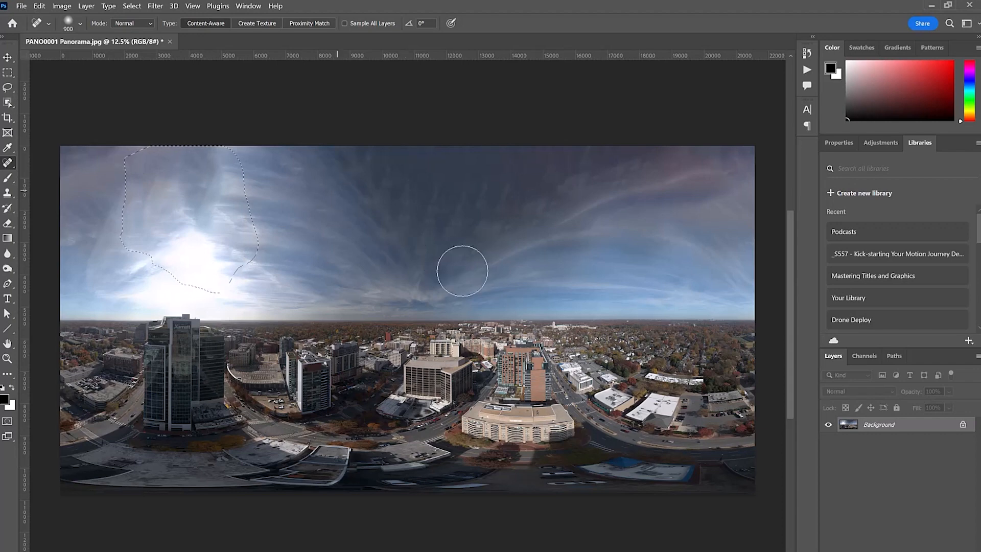
{"action": "key", "text": "ctrl+d"}
Retouch the sky around the former seam with several Spot Healing Brush strokes
{"action": "right_click", "coordinate": [6, 163]}
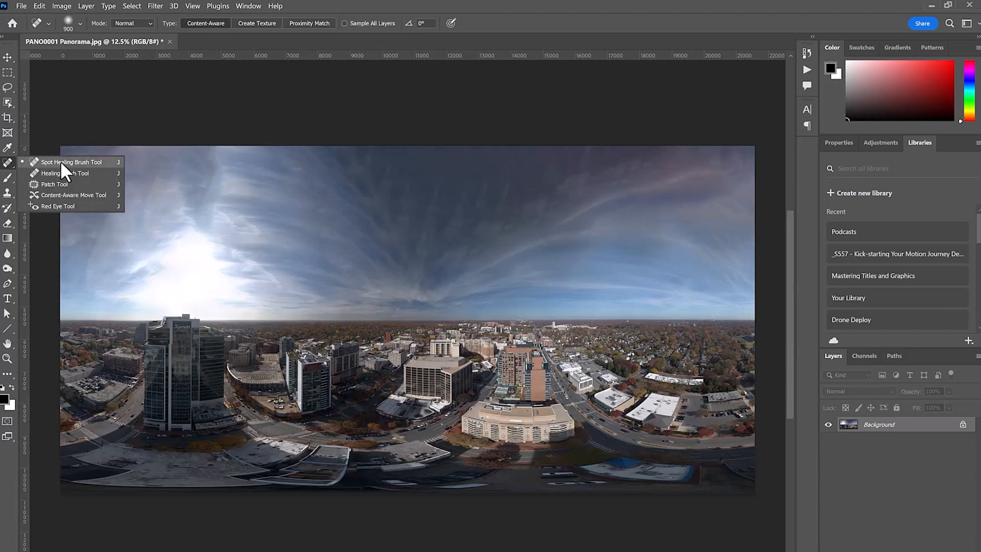
{"action": "left_click", "coordinate": [65, 164]}
{"action": "left_click_drag", "start_coordinate": [153, 174], "coordinate": [137, 227]}
{"action": "left_click_drag", "start_coordinate": [128, 177], "coordinate": [109, 225]}
{"action": "mouse_move", "coordinate": [208, 216]}
{"action": "left_mouse_down"}
{"action": "mouse_move", "coordinate": [209, 176]}
{"action": "mouse_move", "coordinate": [223, 207]}
{"action": "mouse_move", "coordinate": [211, 225]}
{"action": "left_mouse_up"}
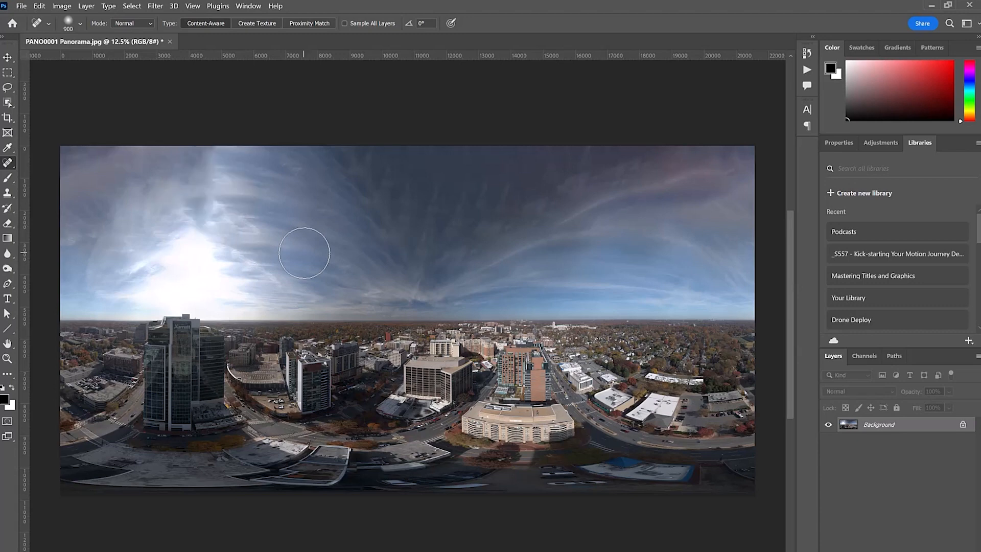
Lasso the streaky patch of sky above the bright sun area and feather the selection by 50 pixels
{"action": "left_click", "coordinate": [8, 87]}
{"action": "mouse_move", "coordinate": [182, 147]}
{"action": "left_mouse_down"}
{"action": "mouse_move", "coordinate": [172, 165]}
{"action": "mouse_move", "coordinate": [176, 223]}
{"action": "mouse_move", "coordinate": [224, 247]}
{"action": "mouse_move", "coordinate": [256, 209]}
{"action": "mouse_move", "coordinate": [237, 144]}
{"action": "mouse_move", "coordinate": [180, 146]}
{"action": "left_mouse_up"}
{"action": "right_click", "coordinate": [207, 178]}
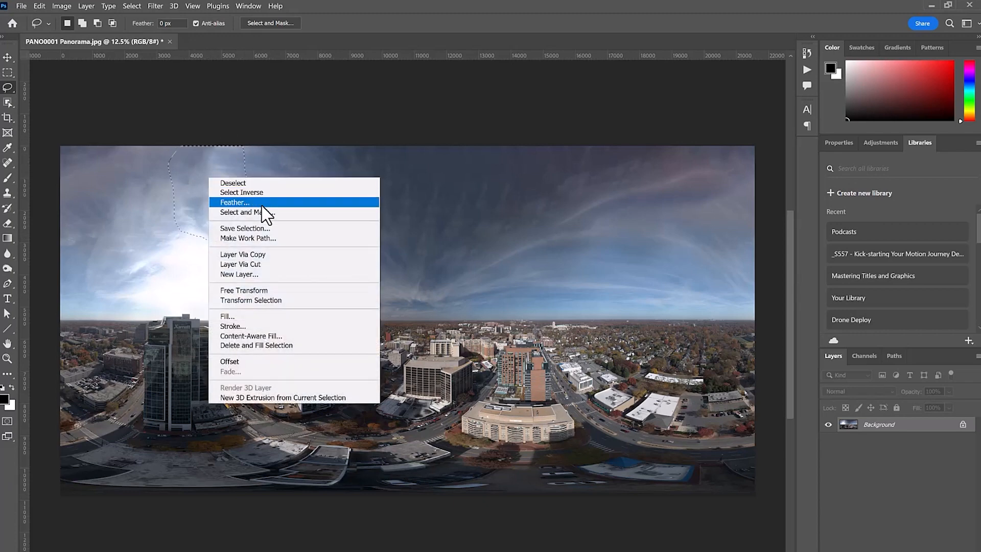
{"action": "left_click", "coordinate": [240, 202]}
{"action": "type", "text": "50"}
{"action": "key", "text": "Return"}
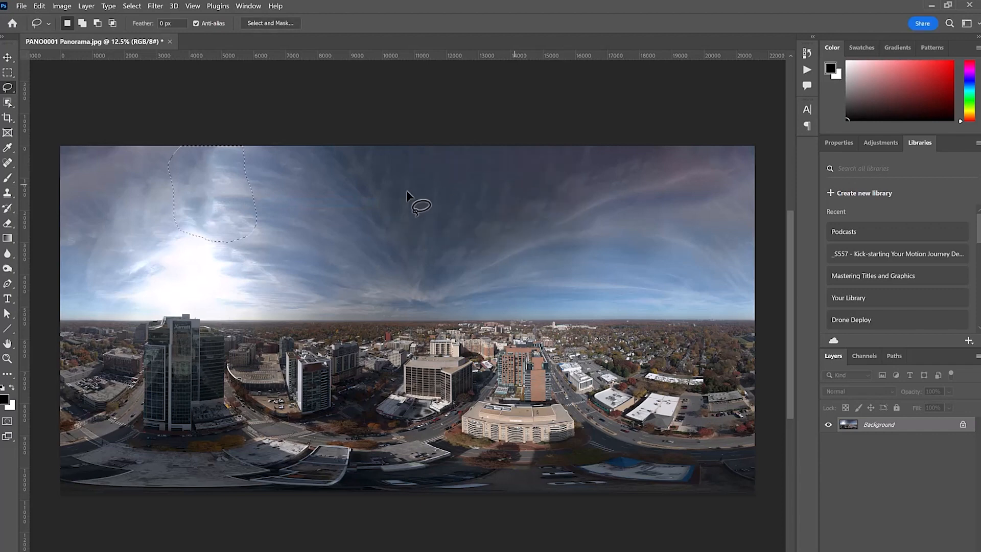
Fill the feathered sky selection using Content-Aware, deselect it, and heal the sky in the image's upper-left corner with the Spot Healing Brush
{"action": "left_click", "coordinate": [39, 6]}
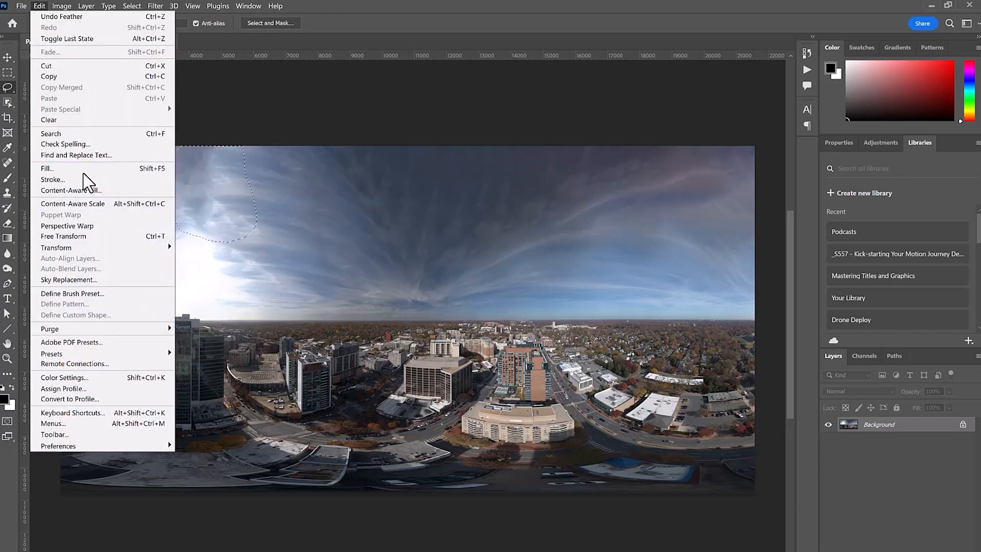
{"action": "left_click", "coordinate": [115, 170]}
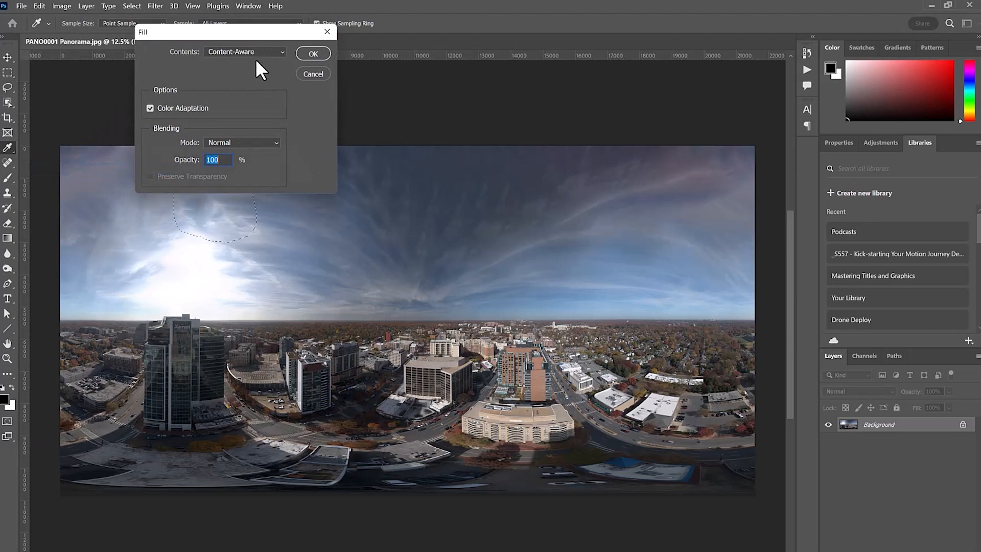
{"action": "left_click", "coordinate": [313, 54]}
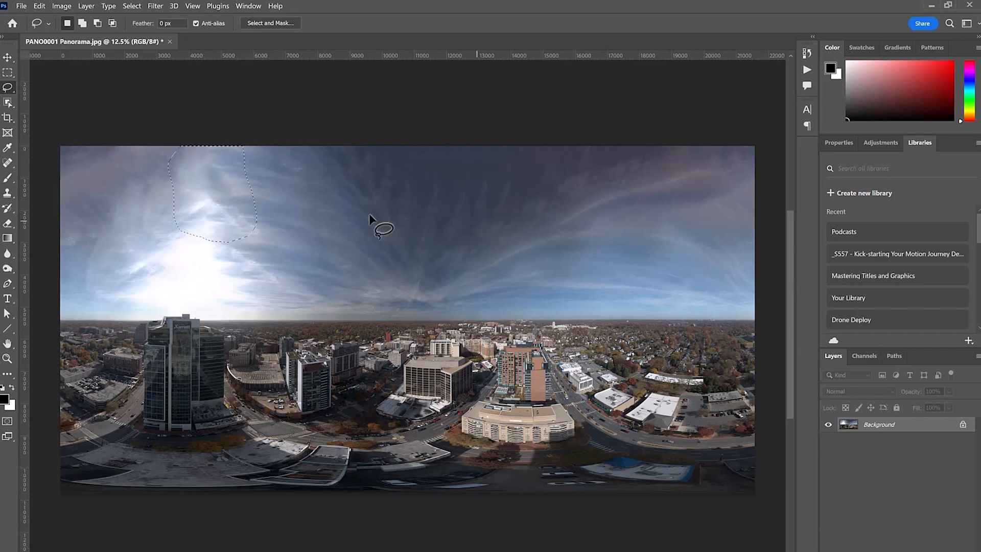
{"action": "key", "text": "ctrl+d"}
{"action": "left_click", "coordinate": [8, 162]}
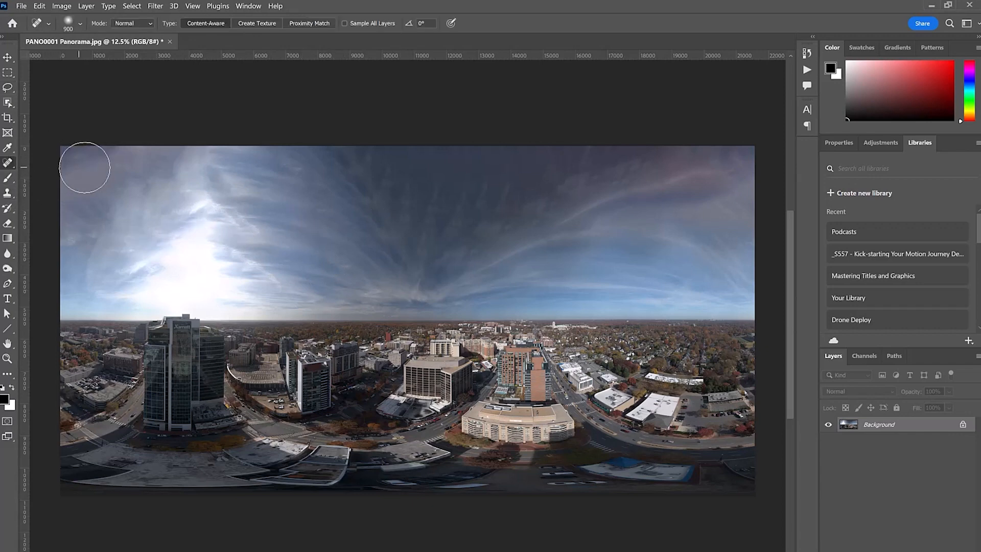
{"action": "left_click_drag", "start_coordinate": [83, 166], "coordinate": [48, 180]}
Preview different horizontal wrap-around shifts with the Offset filter to inspect the panorama for remaining seams, without applying the shift
{"action": "left_click", "coordinate": [153, 7]}
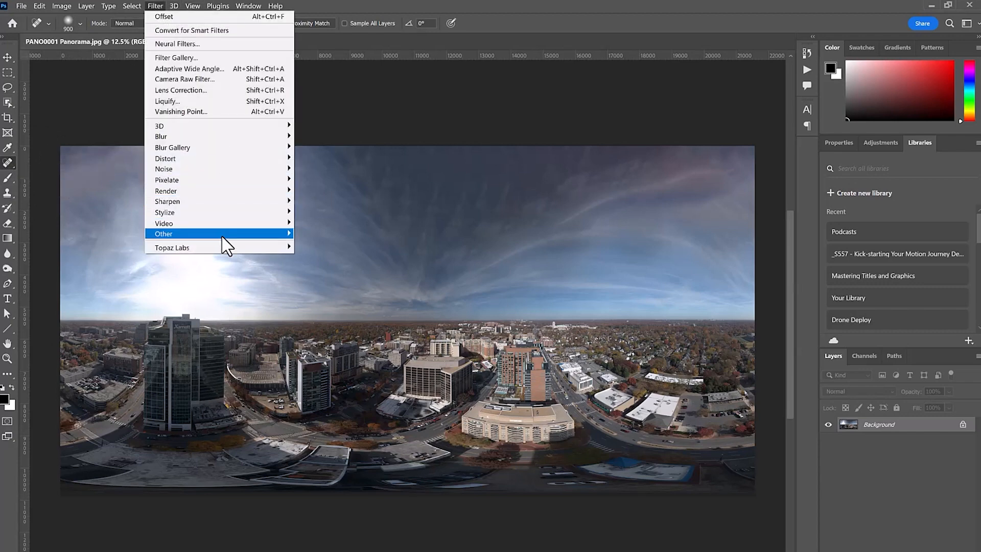
{"action": "mouse_move", "coordinate": [223, 238]}
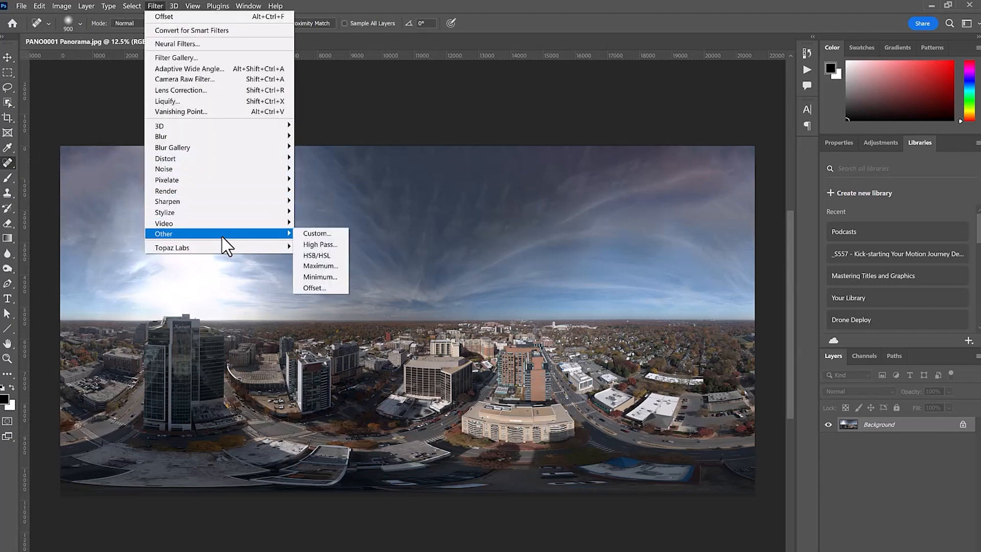
{"action": "left_click", "coordinate": [340, 287]}
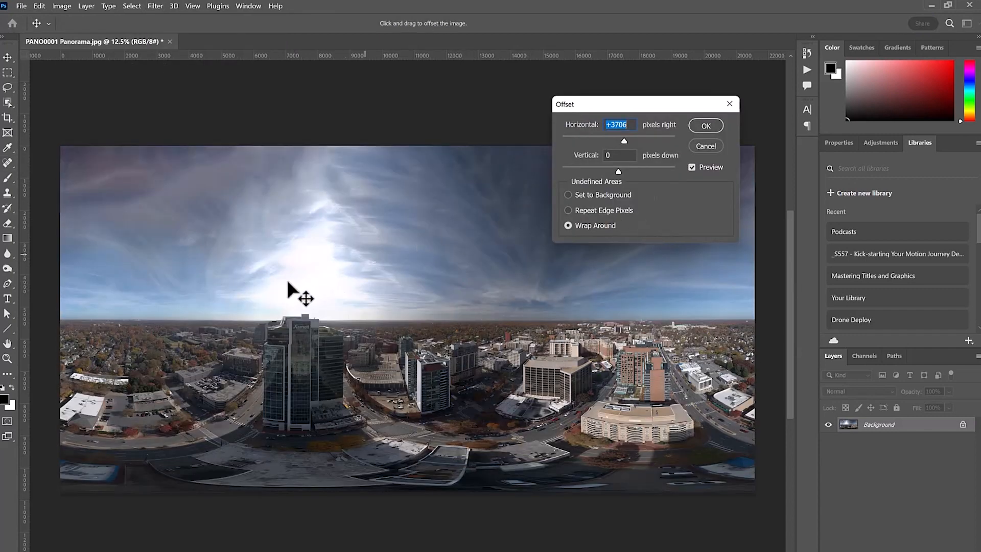
{"action": "left_click_drag", "start_coordinate": [653, 104], "coordinate": [648, 386]}
{"action": "left_click_drag", "start_coordinate": [614, 422], "coordinate": [632, 422]}
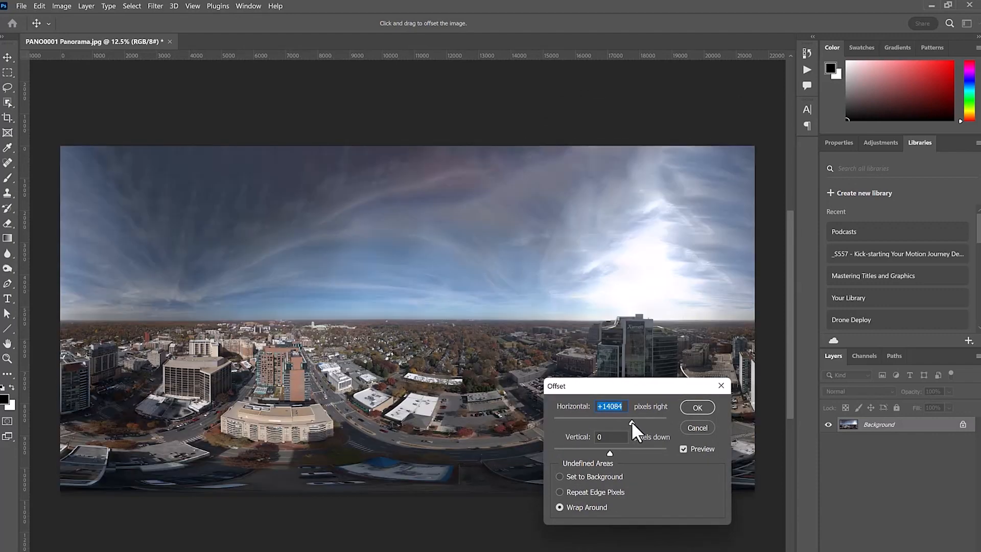
{"action": "key", "text": "Return"}
{"action": "key", "text": "j"}
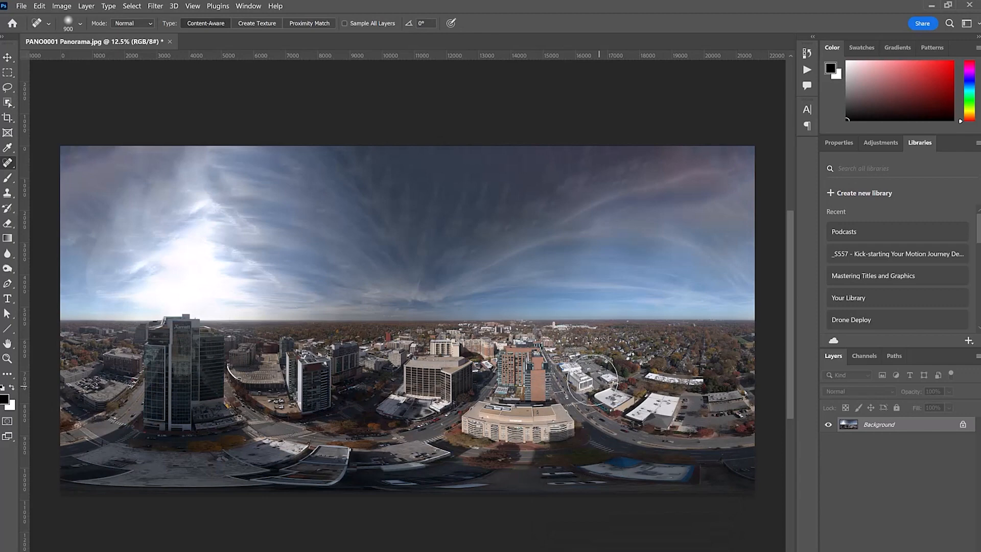
Save the retouched panorama as a progressive JPEG at Maximum quality 12
{"action": "key", "text": "ctrl+s"}
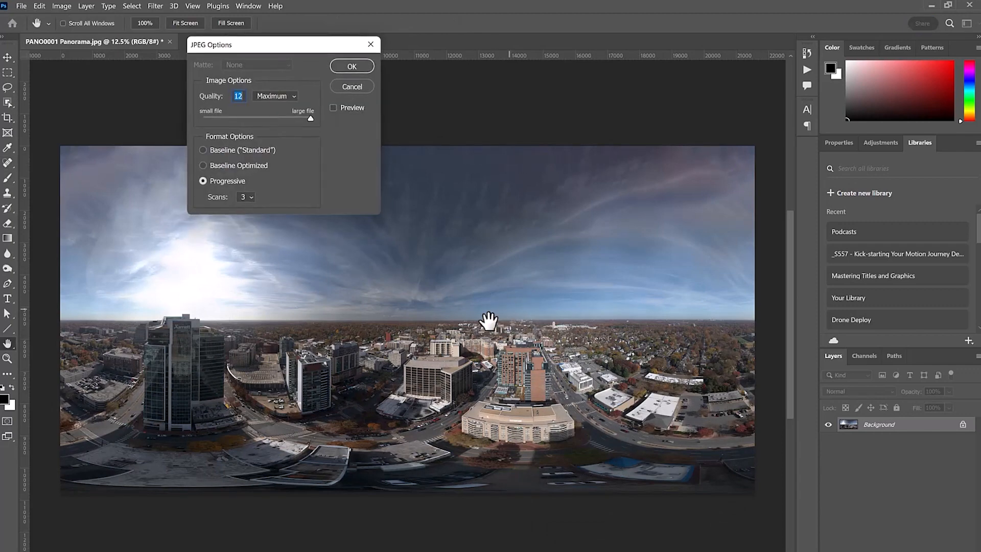
{"action": "left_click", "coordinate": [352, 67]}
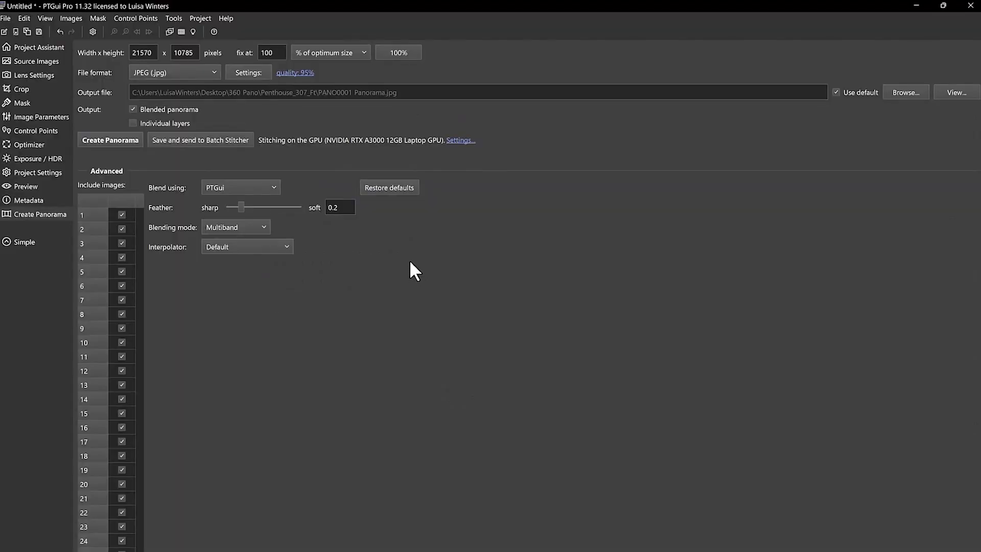
In PTGui, start publishing to a website and add PANO0001 Panorama.jpg from the Penthouse_307_Ft folder as the source file
{"action": "left_click", "coordinate": [173, 19]}
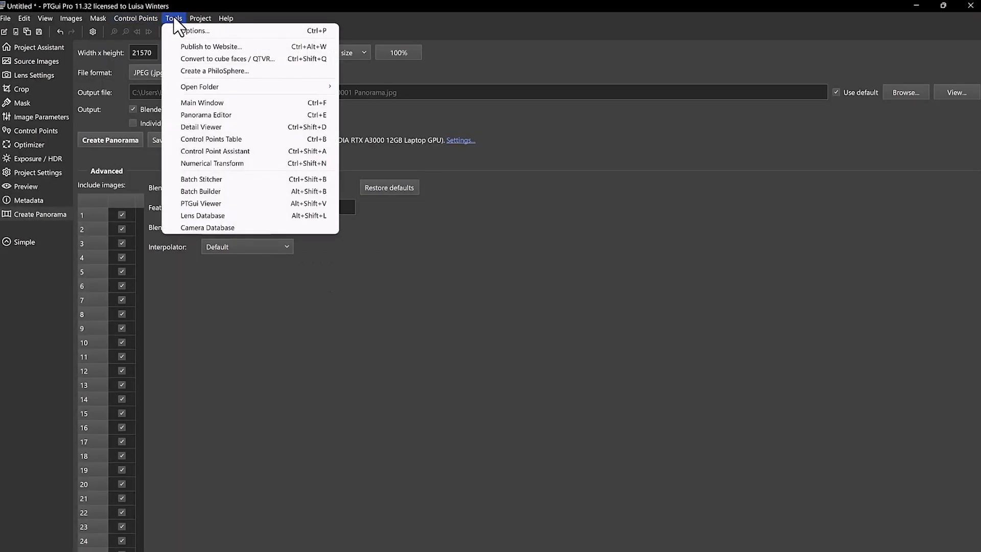
{"action": "left_click", "coordinate": [213, 47]}
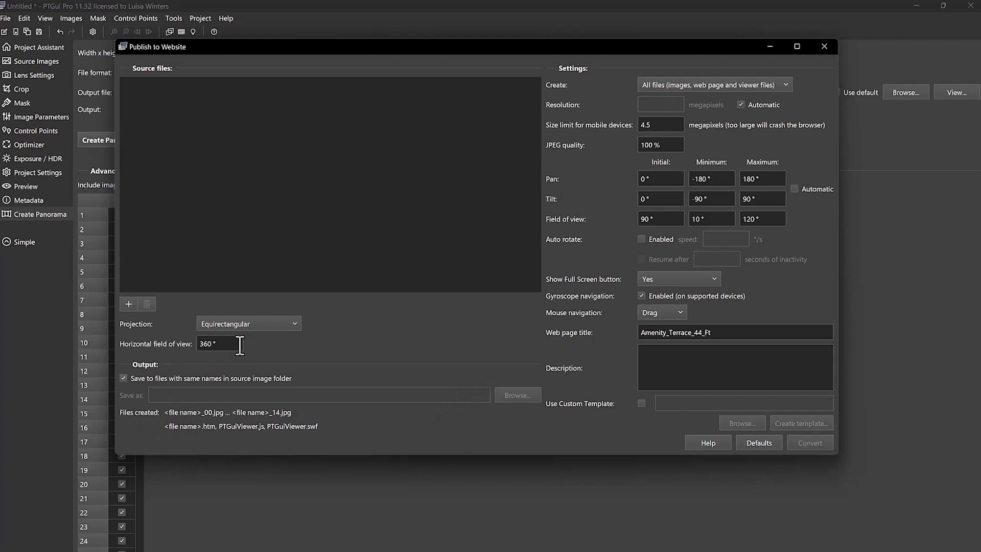
{"action": "left_click", "coordinate": [128, 304]}
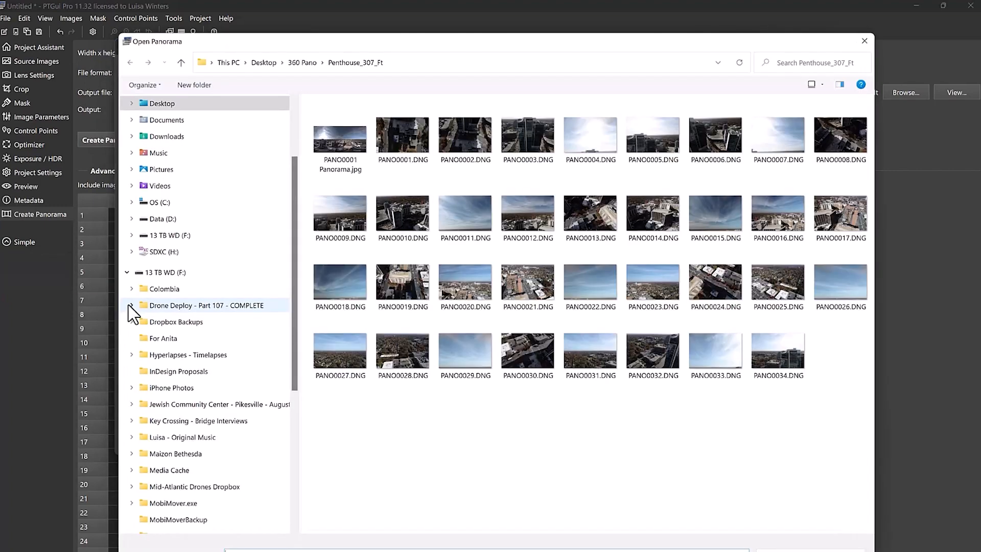
{"action": "left_click", "coordinate": [357, 153]}
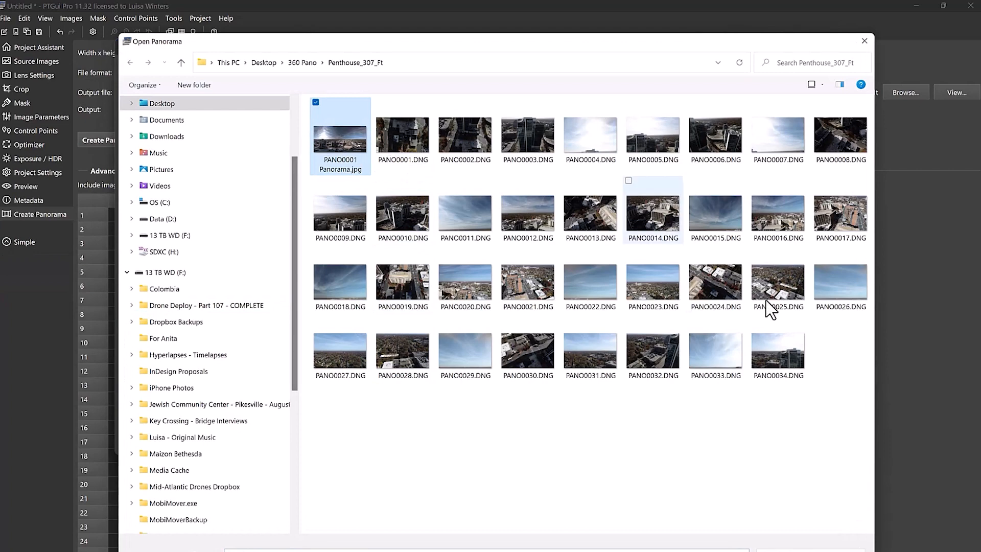
{"action": "left_click", "coordinate": [782, 551]}
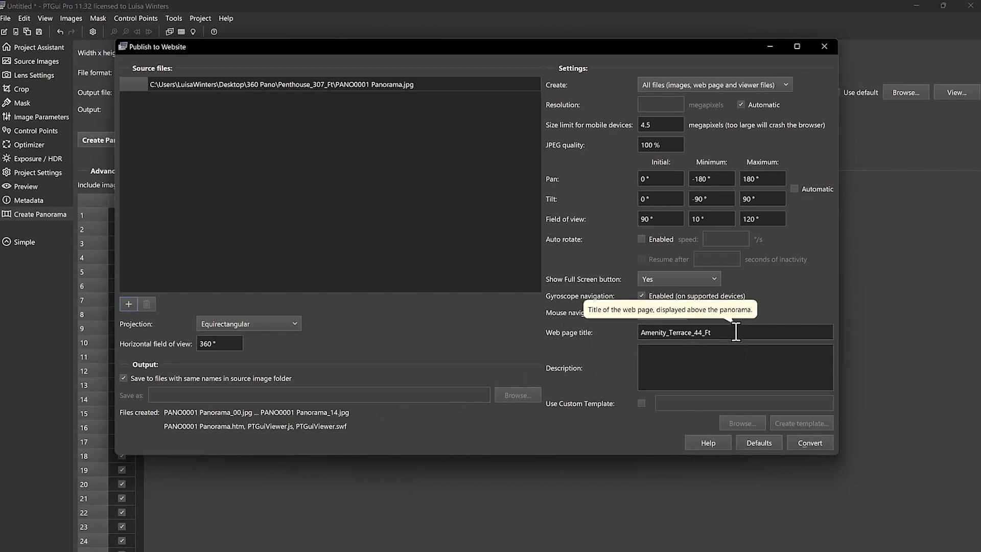
Replace the web page title with Penthouse 307
{"action": "left_click_drag", "start_coordinate": [739, 335], "coordinate": [633, 336]}
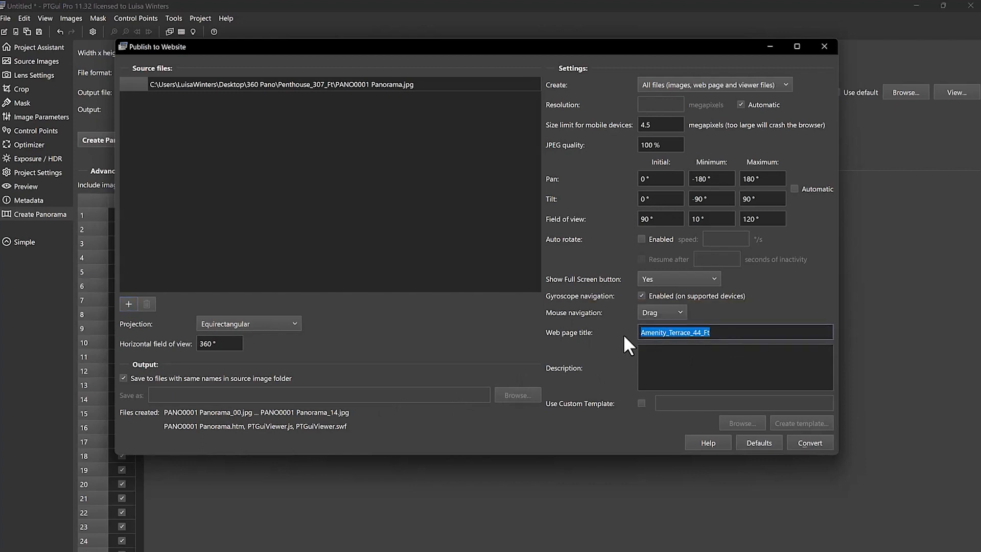
{"action": "type", "text": "Penthous"}
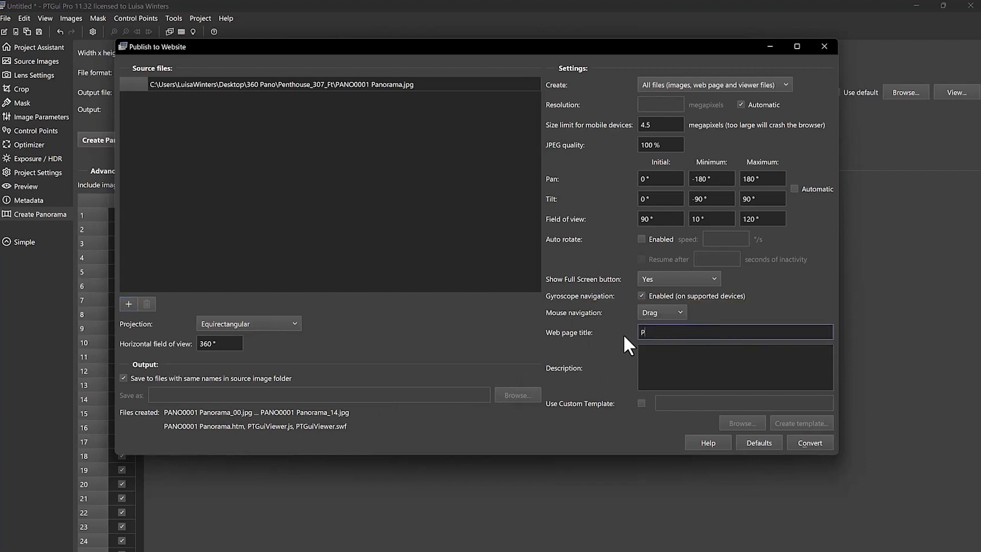
{"action": "type", "text": "e"}
Turn off saving with source names, set the output to Penthouse 307 in the 360 Pano folder, and convert the panorama
{"action": "left_click", "coordinate": [123, 378]}
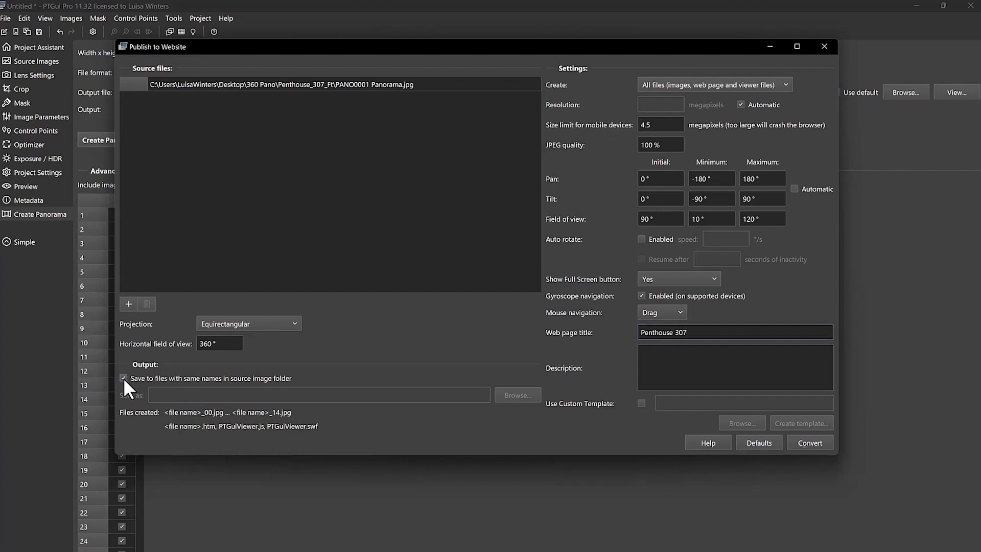
{"action": "left_click", "coordinate": [517, 394]}
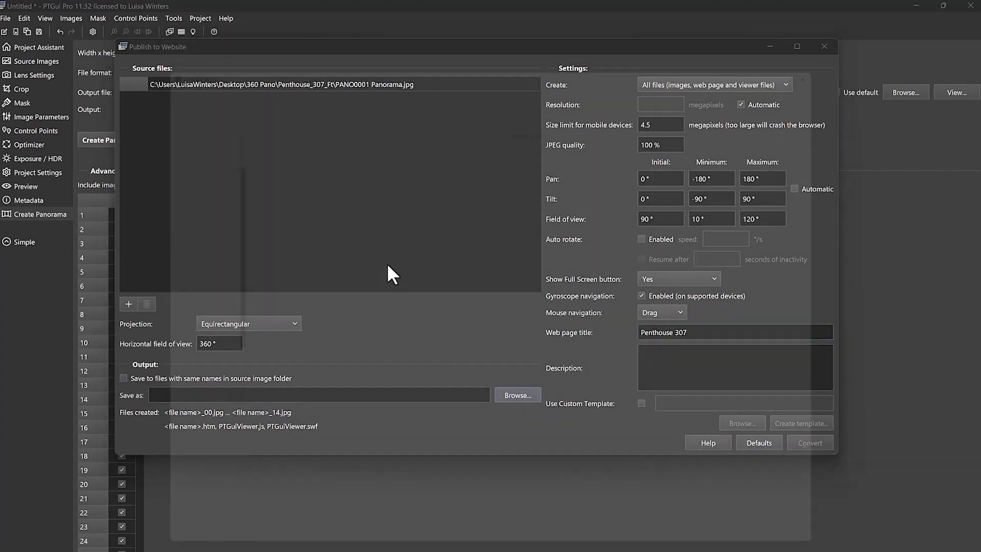
{"action": "left_click", "coordinate": [303, 63]}
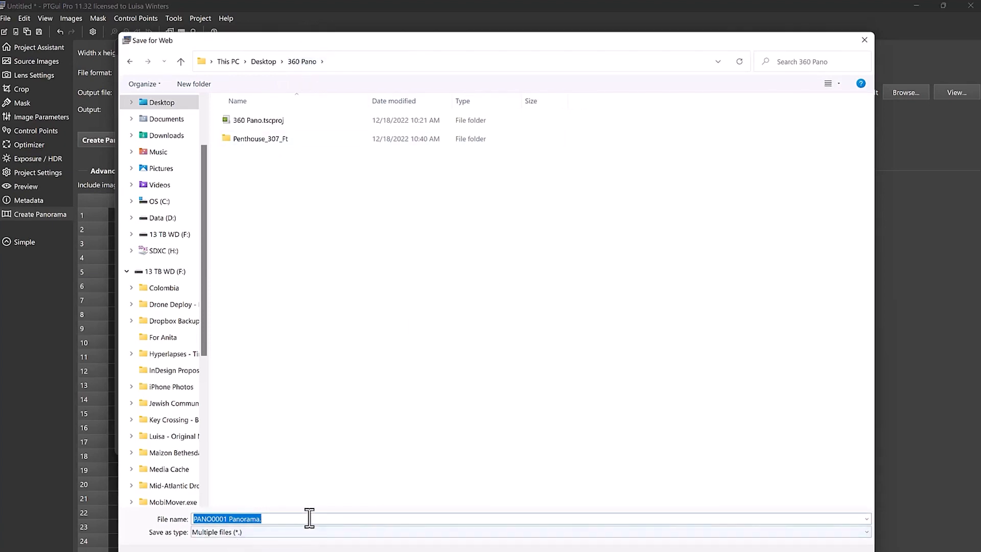
{"action": "type", "text": "Penthouse 307"}
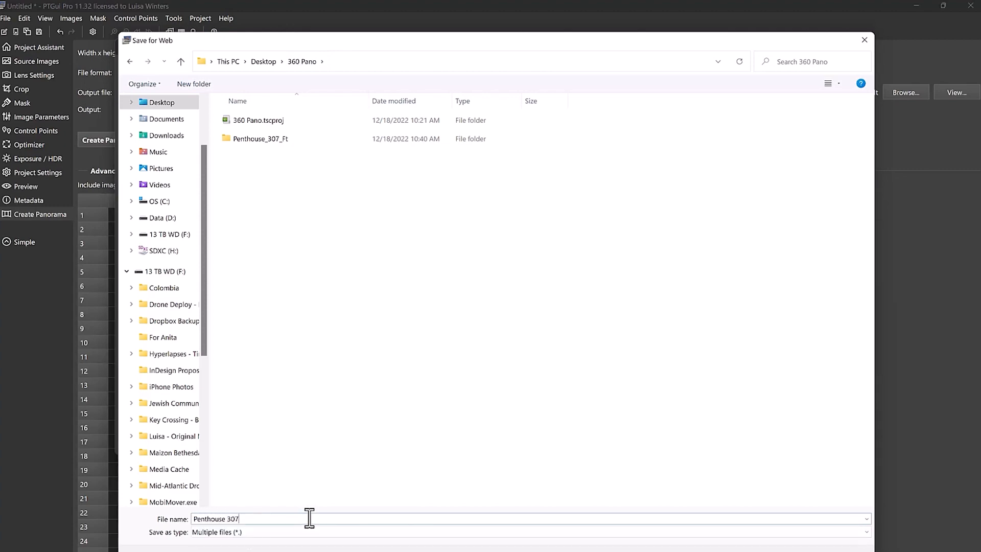
{"action": "key", "text": "Return"}
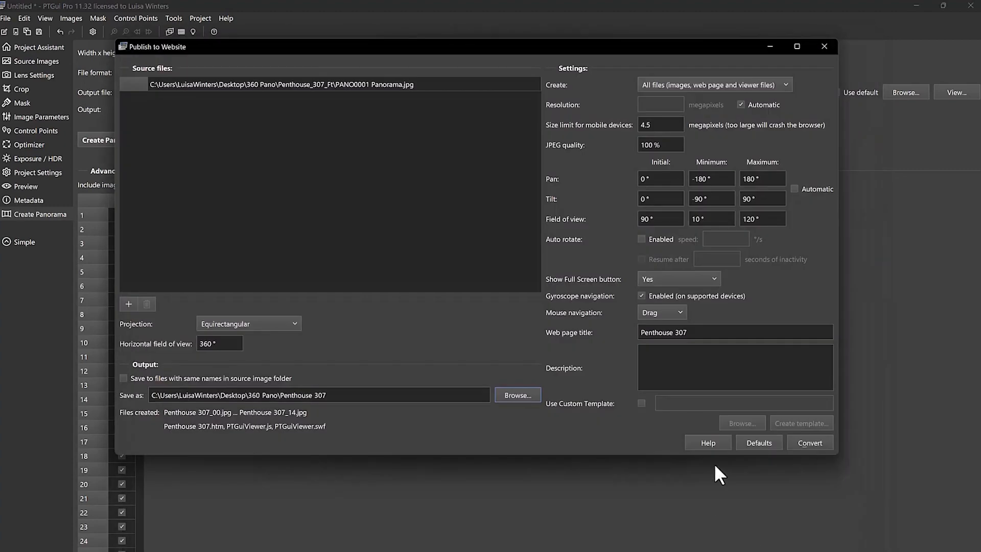
{"action": "left_click", "coordinate": [811, 441]}
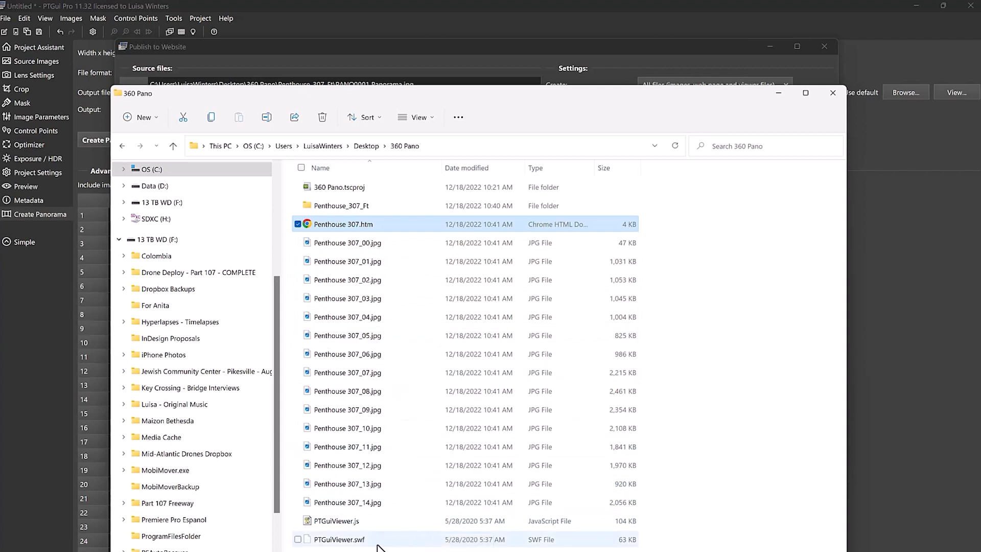
Open Penthouse 307.htm in the browser and read the text shown on the page
{"action": "double_click", "coordinate": [309, 226]}
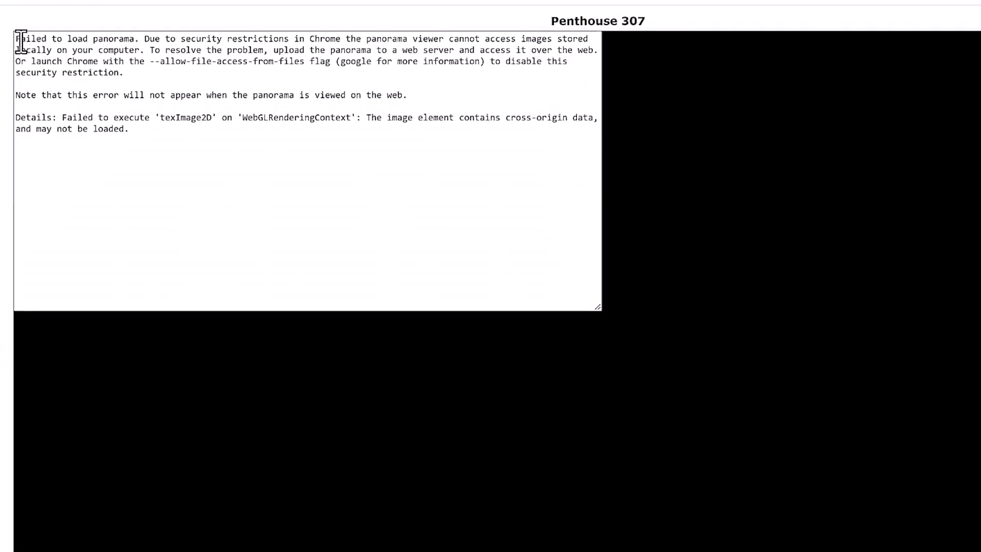
{"action": "left_click_drag", "start_coordinate": [20, 39], "coordinate": [344, 35]}
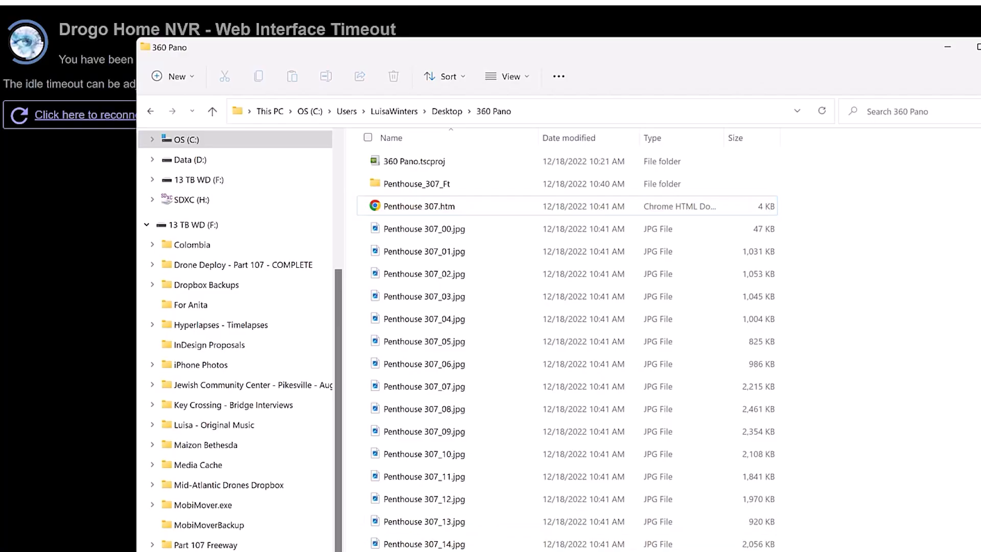
Create a folder named Web Pano inside 360 Pano and move all the published web panorama files into it
{"action": "key", "text": "ctrl+shift+n"}
{"action": "type", "text": "We"}
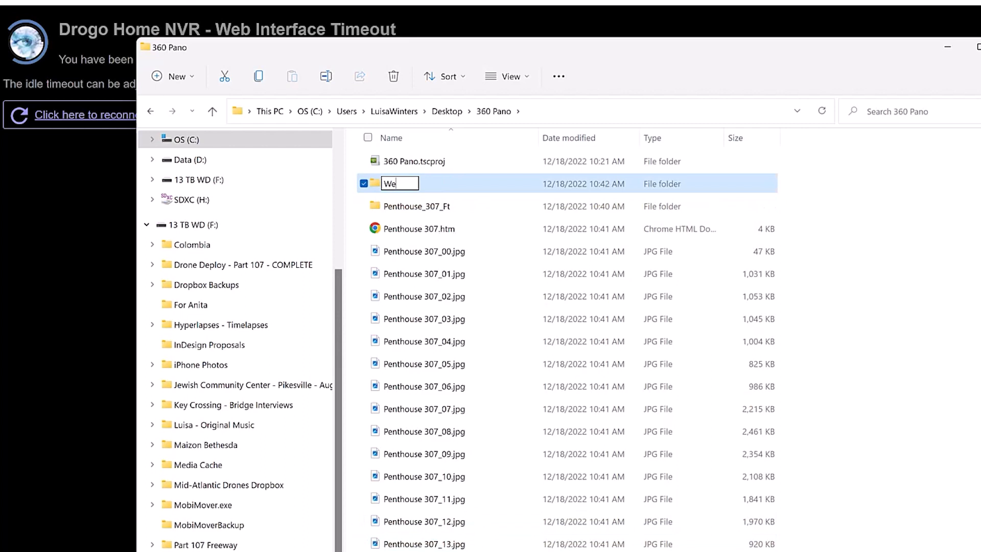
{"action": "type", "text": "b Pano"}
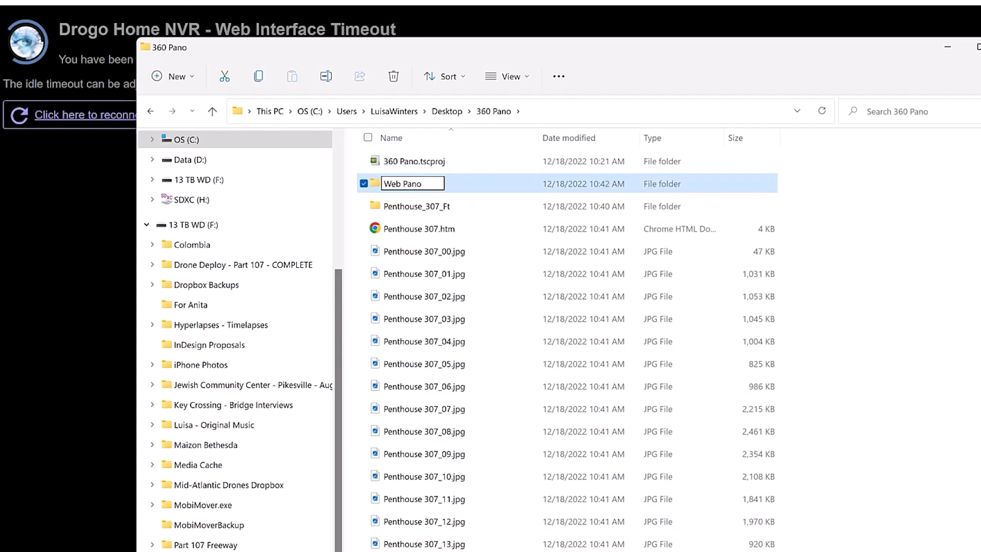
{"action": "key", "text": "Return"}
{"action": "left_click_drag", "start_coordinate": [433, 551], "coordinate": [400, 183]}
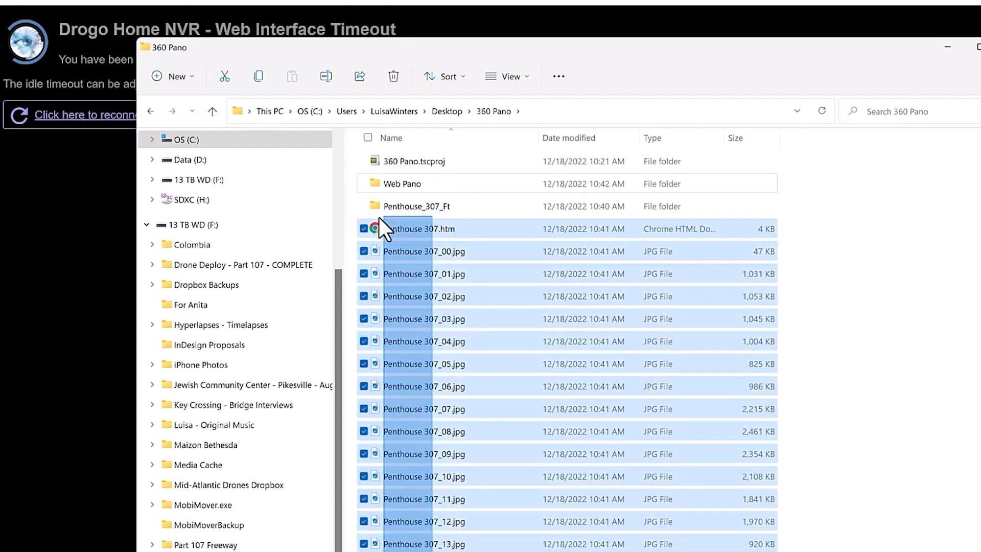
{"action": "left_click", "coordinate": [489, 265]}
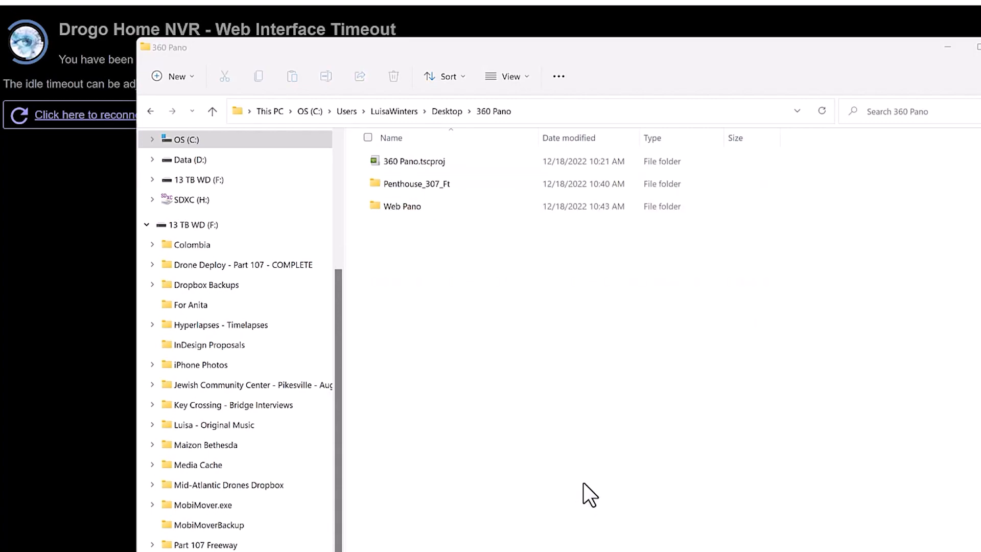
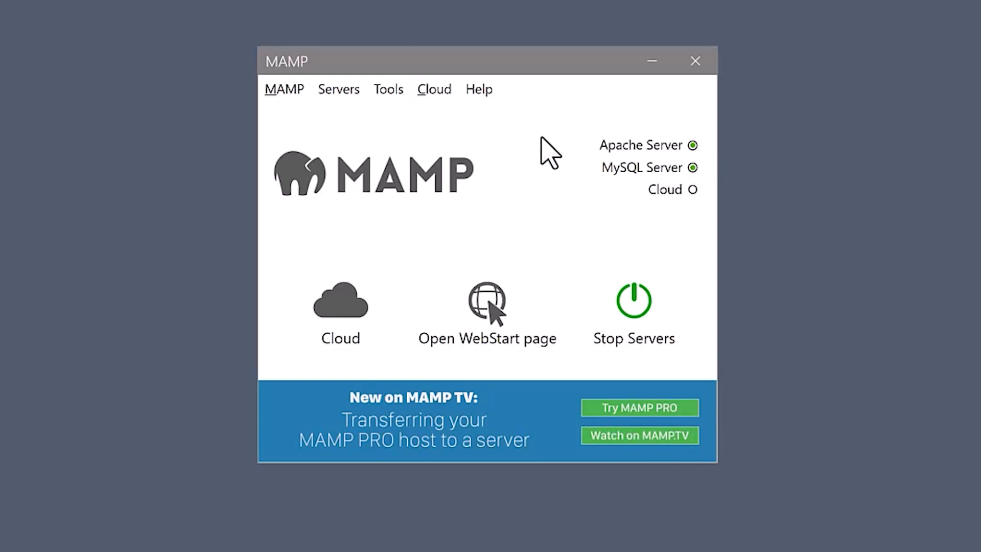
Stop and restart the Apache and MySQL servers in MAMP, open the WebStart page and highlight its local address
{"action": "left_click", "coordinate": [691, 146]}
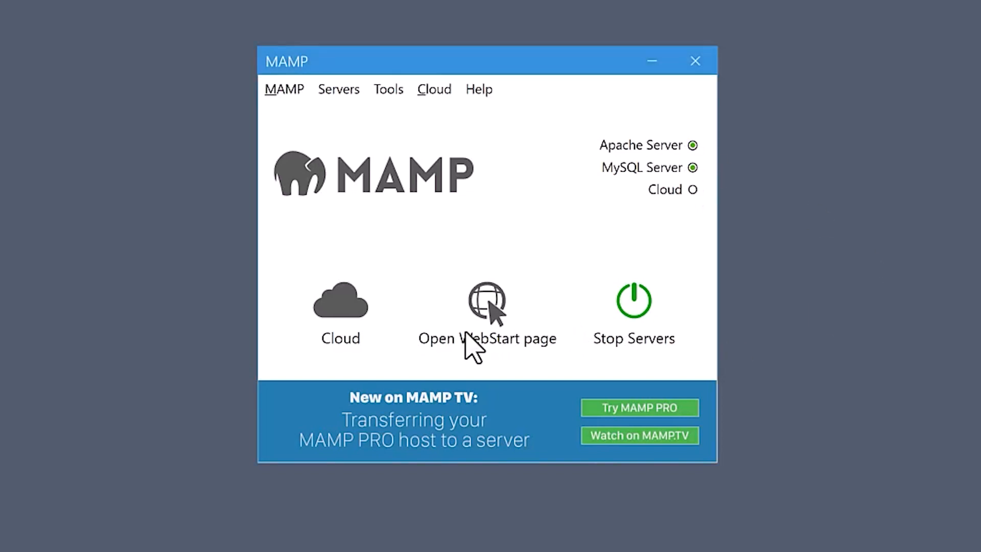
{"action": "left_click", "coordinate": [634, 312]}
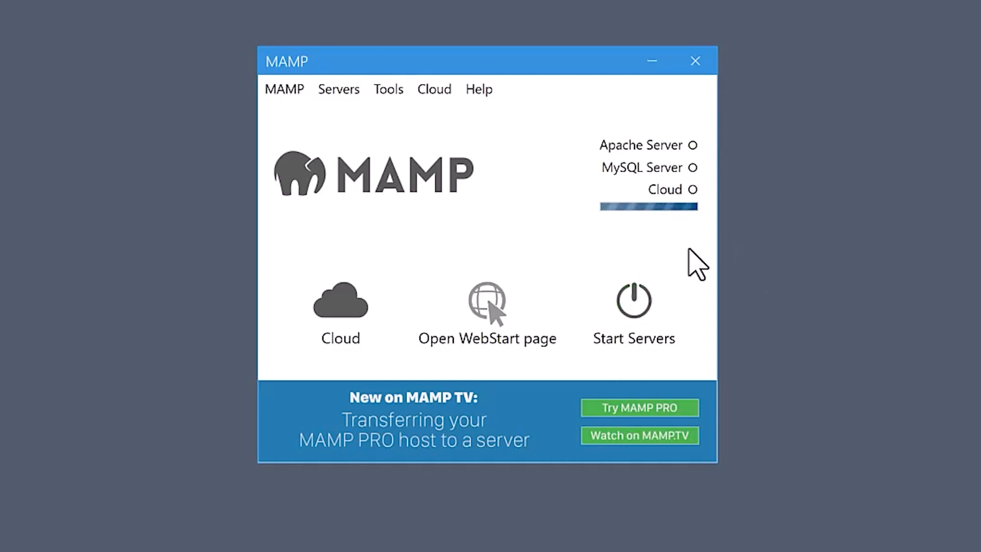
{"action": "left_click", "coordinate": [639, 309]}
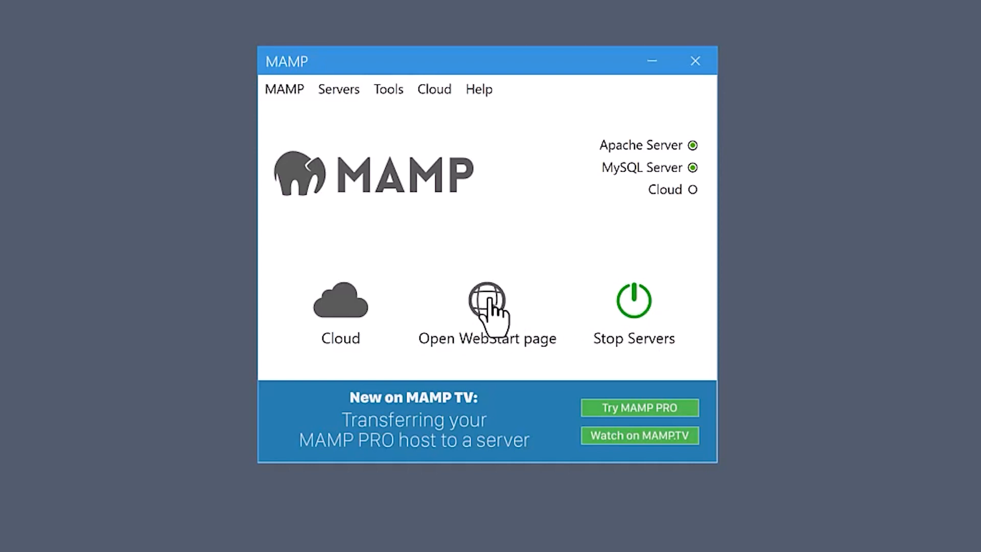
{"action": "left_click", "coordinate": [488, 301]}
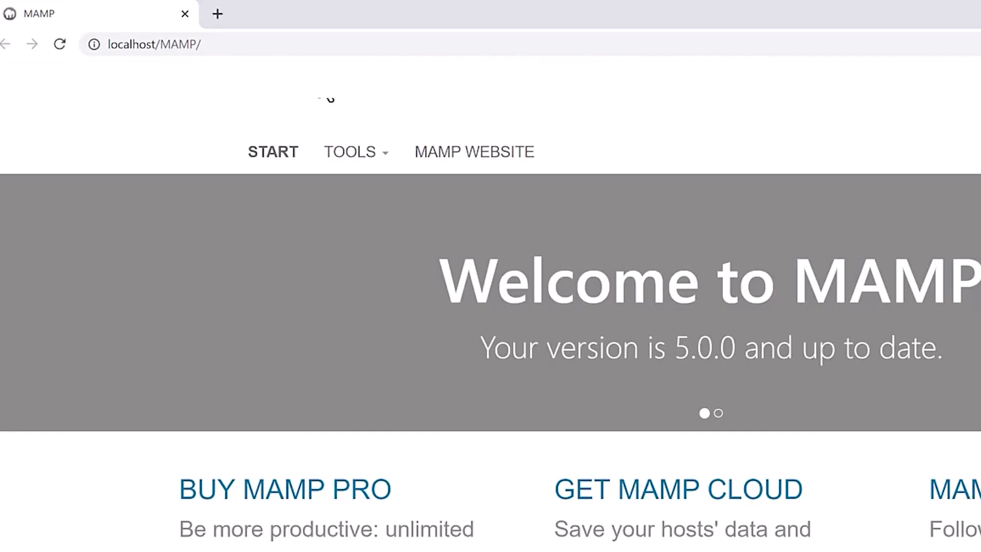
{"action": "left_click_drag", "start_coordinate": [113, 44], "coordinate": [235, 44]}
{"action": "left_click", "coordinate": [235, 44]}
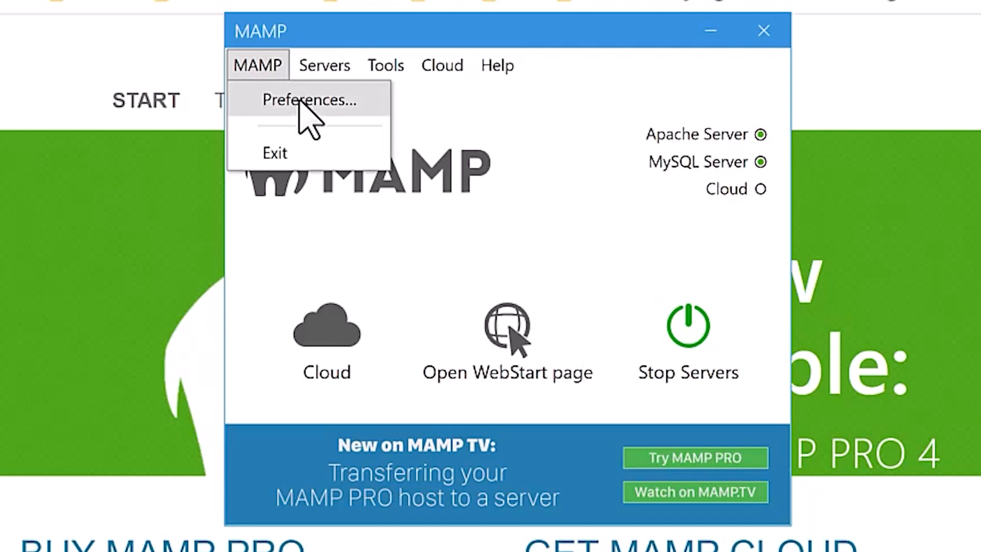
Open the document root folder C:\MAMP\htdocs from the server preferences in MAMP
{"action": "left_click", "coordinate": [300, 102]}
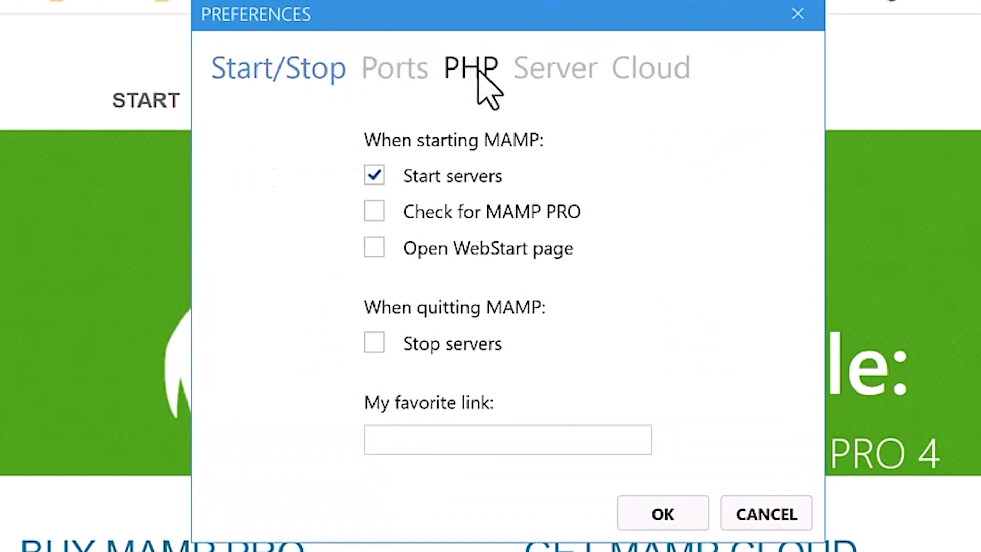
{"action": "left_click", "coordinate": [549, 77]}
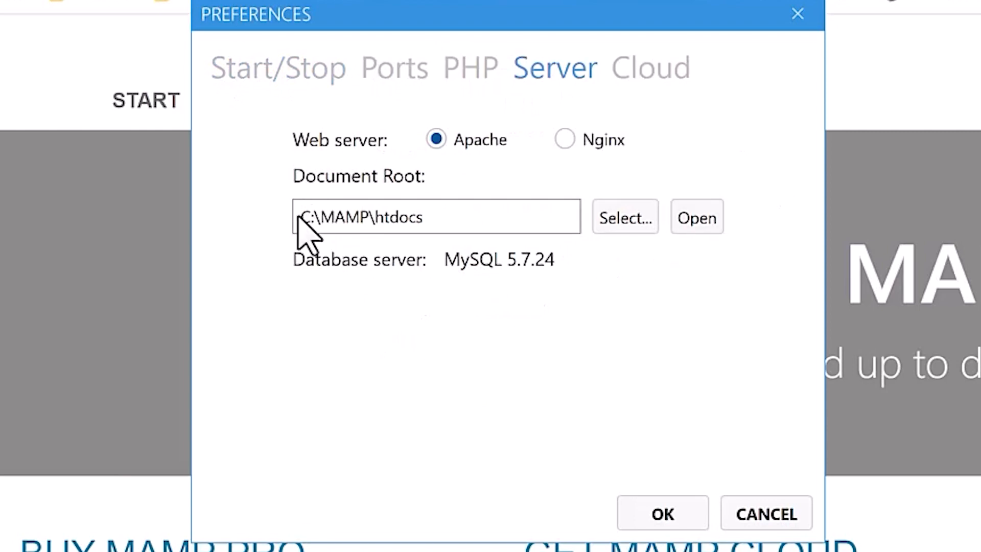
{"action": "left_click_drag", "start_coordinate": [306, 218], "coordinate": [429, 217]}
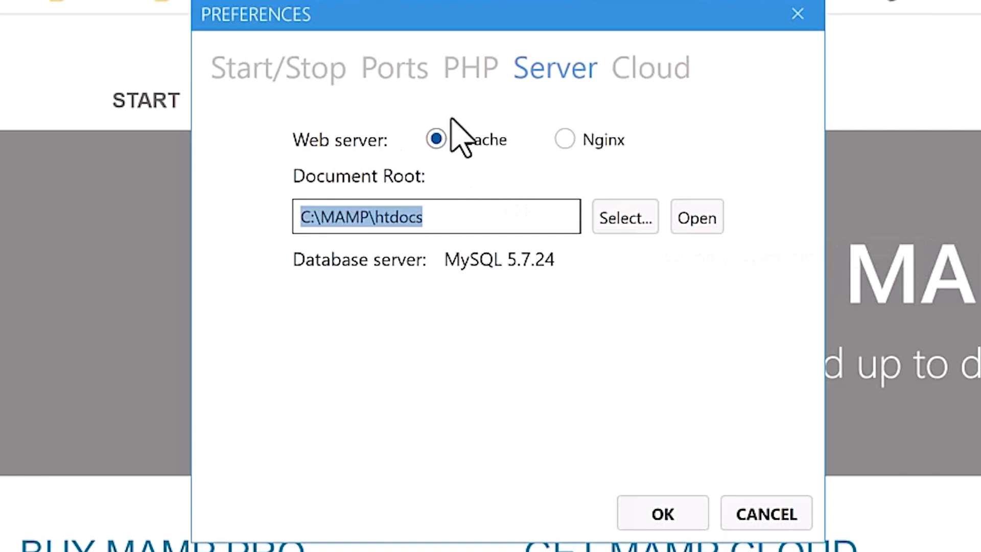
{"action": "left_click", "coordinate": [696, 220]}
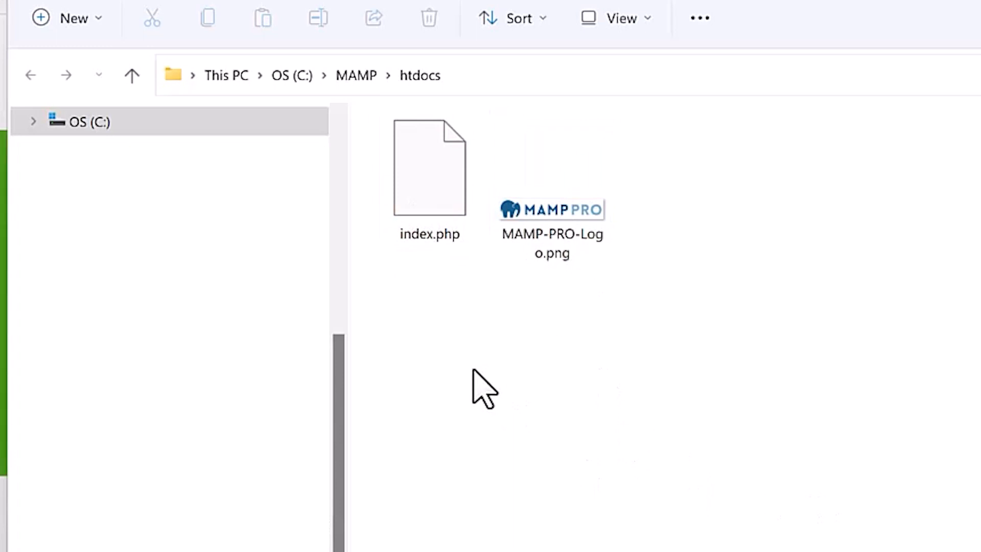
Create a folder named 360Pano inside htdocs and open it
{"action": "right_click", "coordinate": [476, 340]}
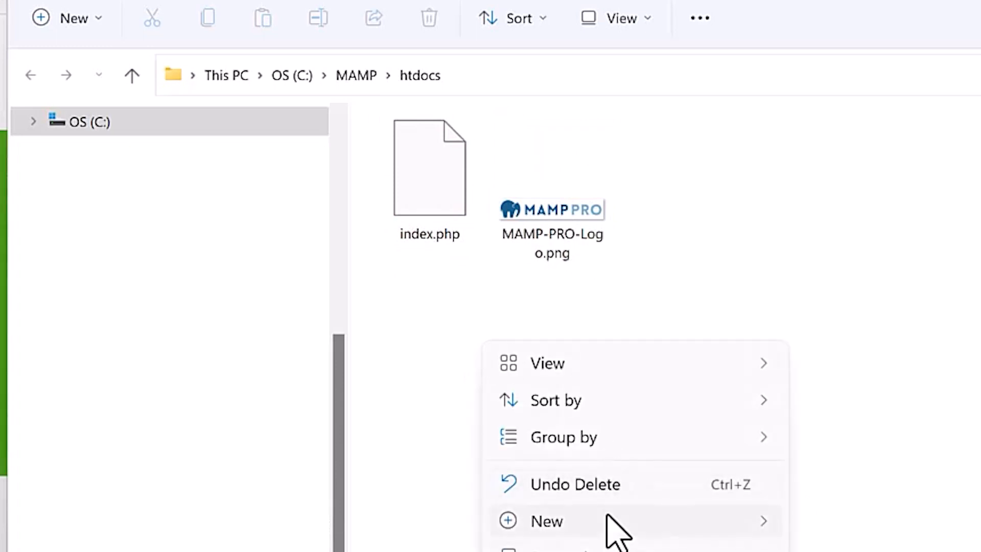
{"action": "mouse_move", "coordinate": [608, 518]}
{"action": "left_click", "coordinate": [884, 522]}
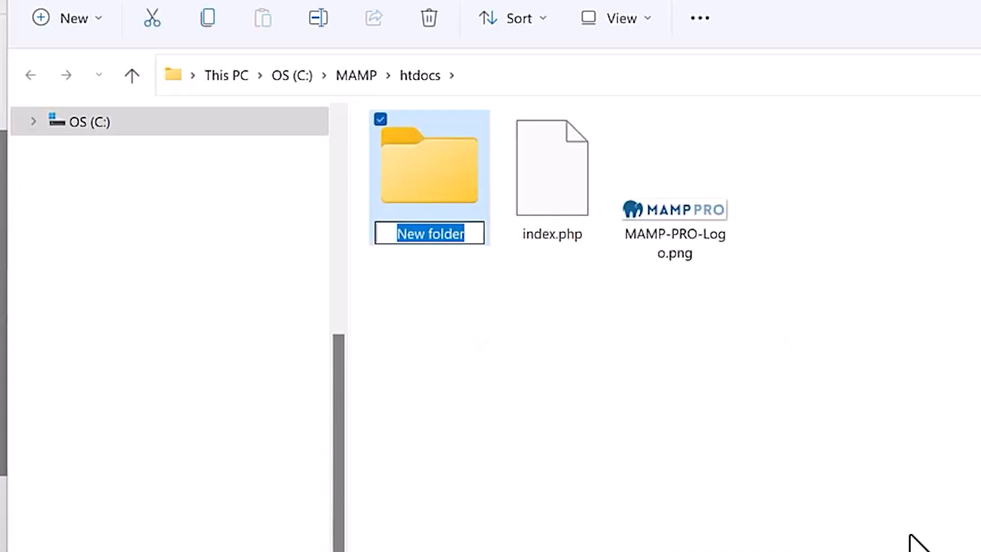
{"action": "type", "text": "36"}
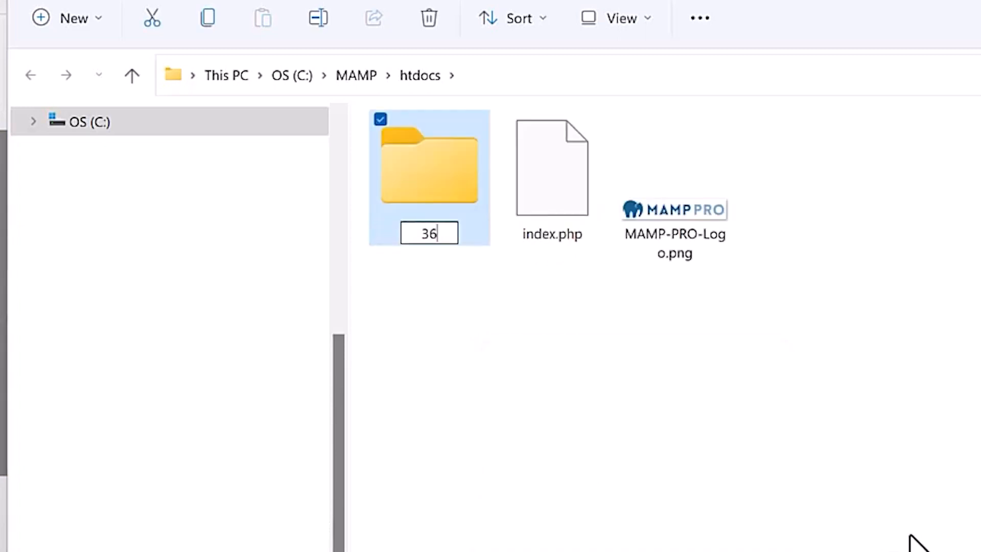
{"action": "type", "text": "0Pano"}
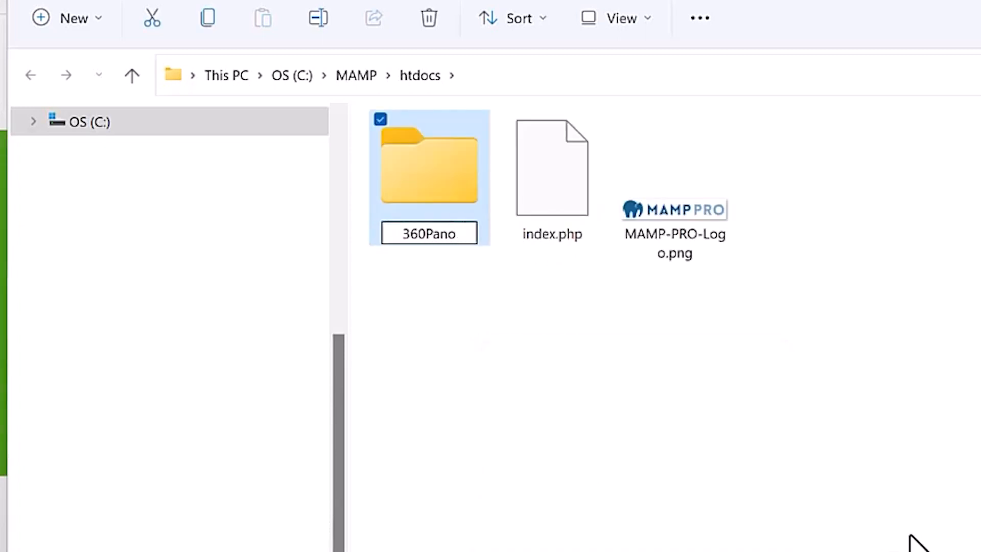
{"action": "left_click_drag", "start_coordinate": [462, 232], "coordinate": [394, 232]}
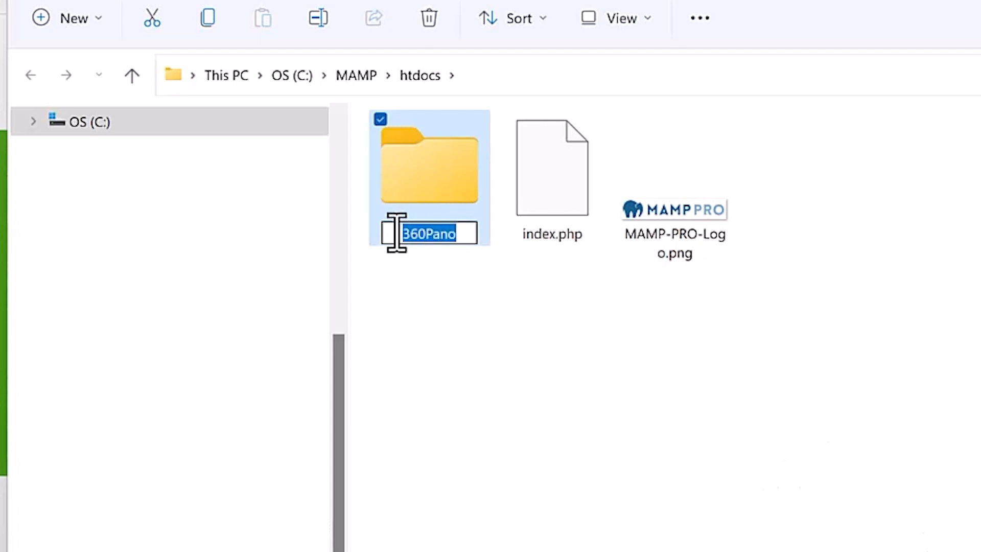
{"action": "left_click", "coordinate": [683, 493]}
{"action": "double_click", "coordinate": [431, 166]}
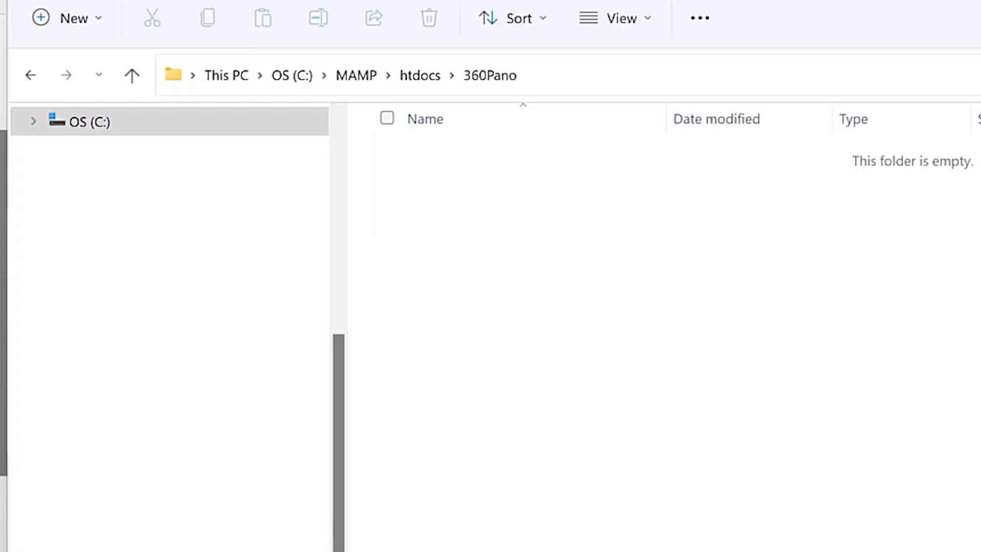
Show the Web Pano folder's contents in Details view and move all its files into htdocs\360Pano using Explorer
{"action": "double_click", "coordinate": [755, 159]}
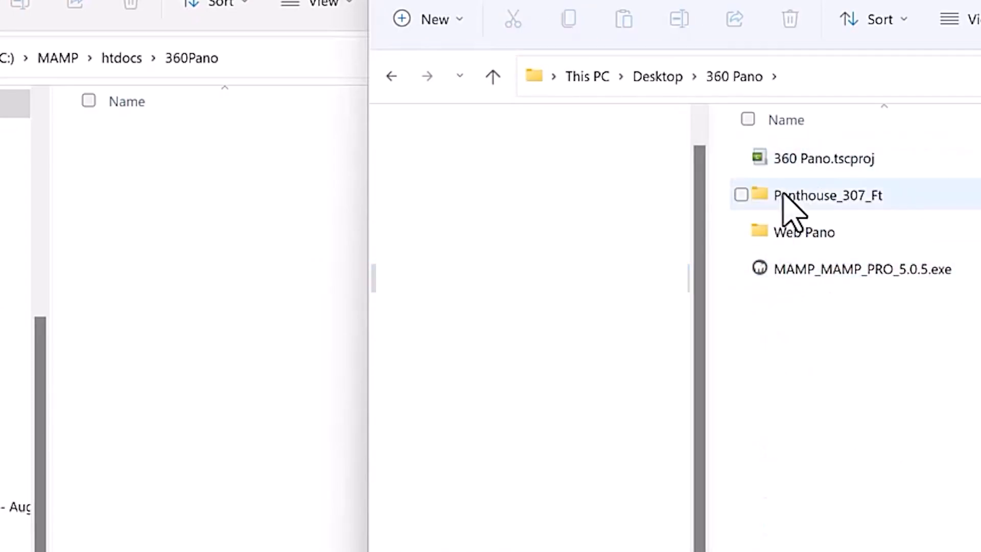
{"action": "double_click", "coordinate": [763, 235]}
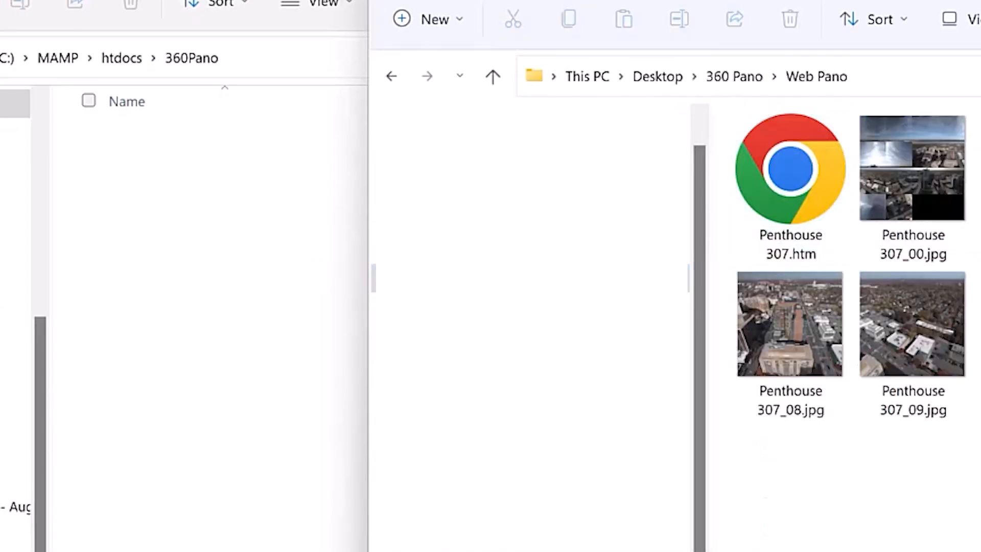
{"action": "left_click", "coordinate": [960, 22]}
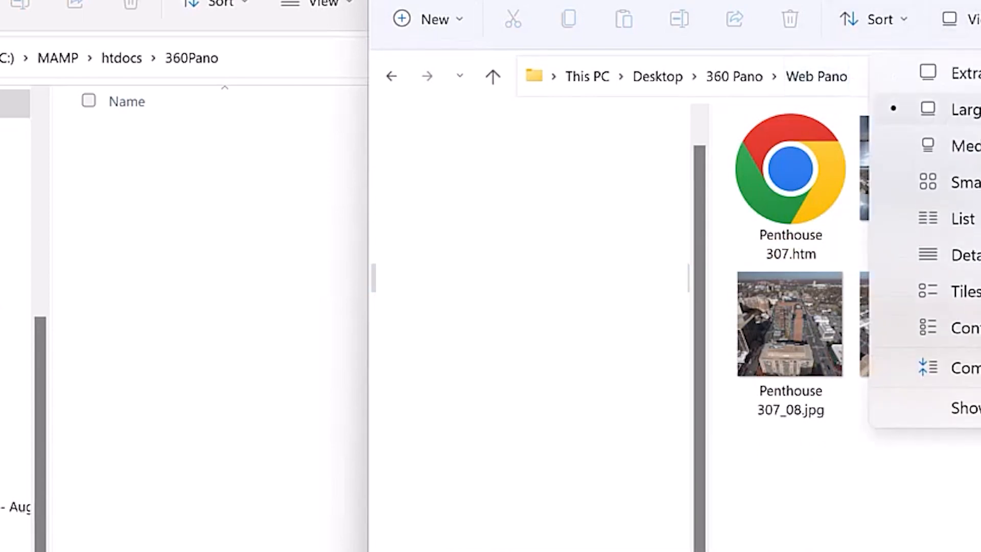
{"action": "left_click", "coordinate": [964, 255]}
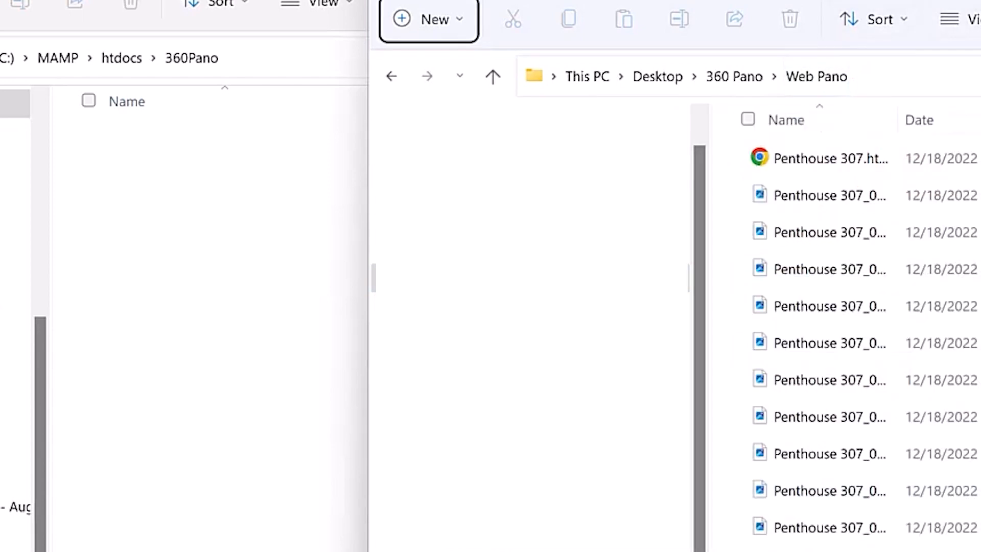
{"action": "key", "text": "ctrl+a"}
{"action": "left_click_drag", "start_coordinate": [764, 171], "coordinate": [180, 292]}
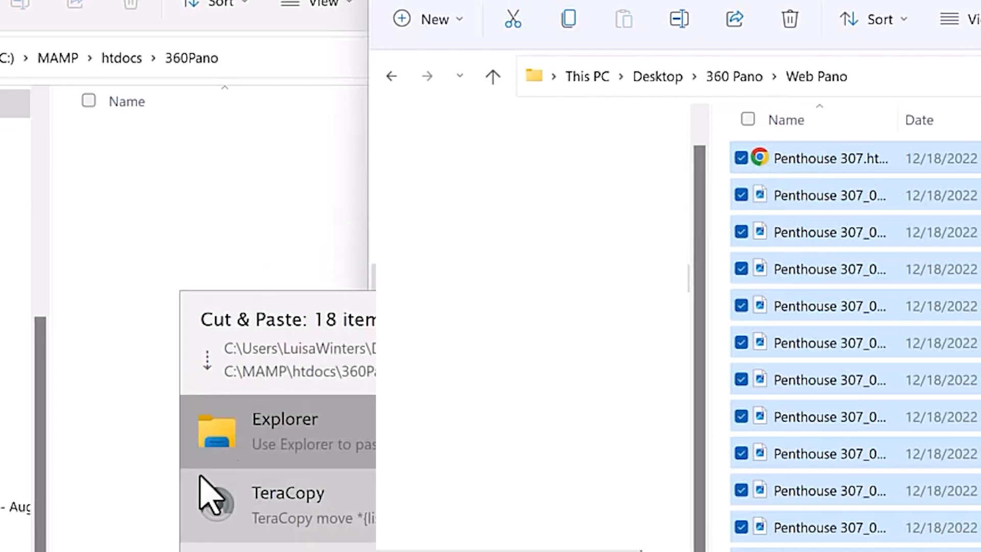
{"action": "left_click", "coordinate": [256, 439]}
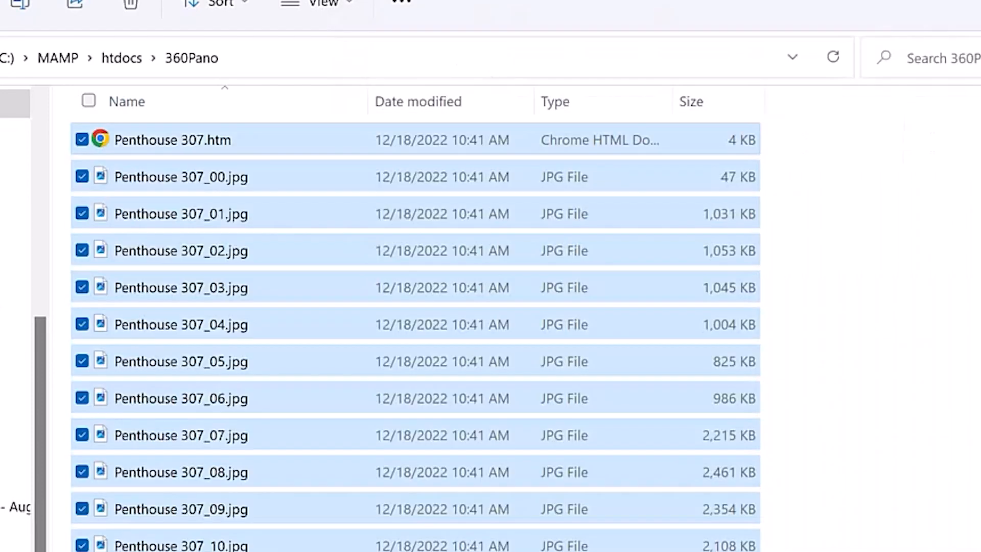
{"action": "left_click", "coordinate": [918, 328]}
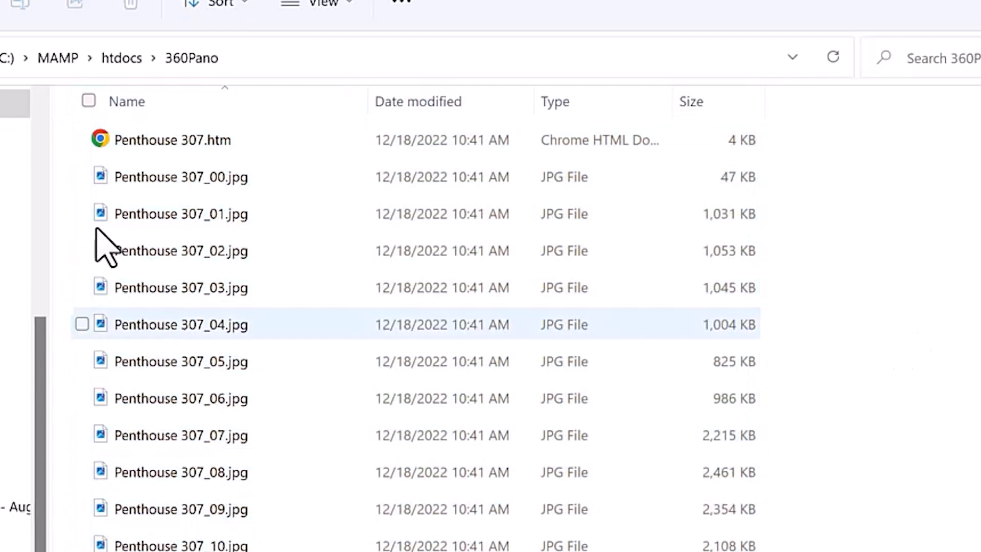
Rename Penthouse 307.htm in the 360Pano folder as Penthouse_307.htm
{"action": "left_click", "coordinate": [167, 139]}
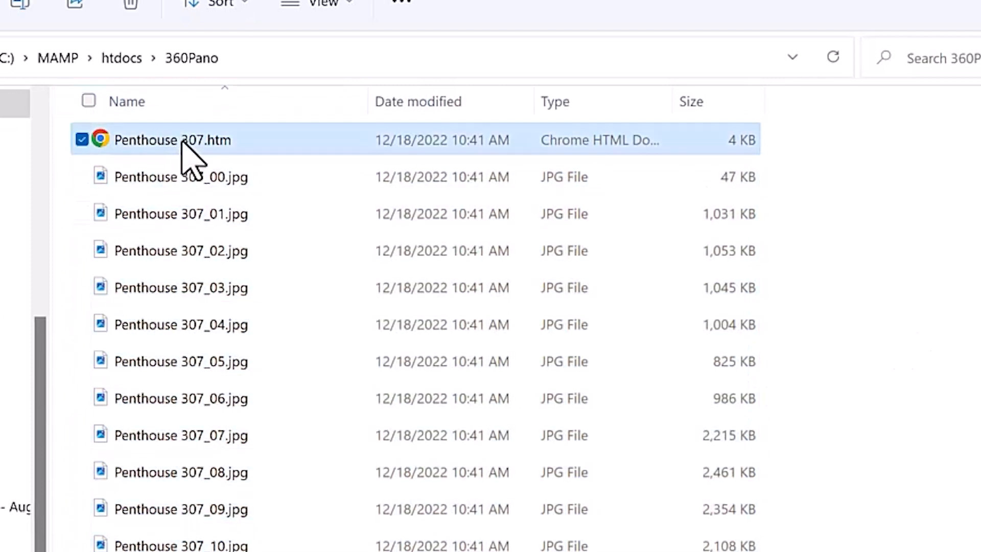
{"action": "left_click", "coordinate": [182, 141]}
{"action": "left_click", "coordinate": [182, 140]}
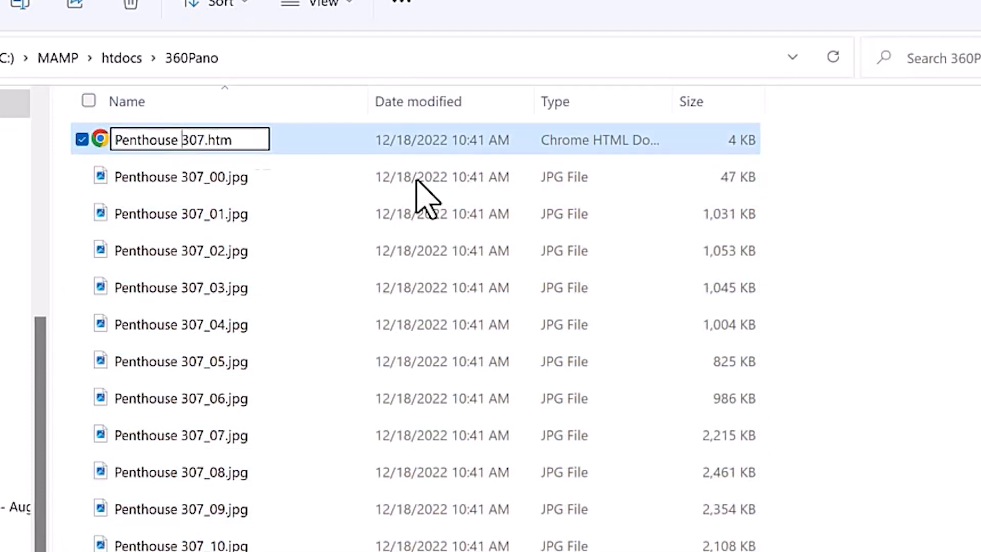
{"action": "key", "text": "BackSpace"}
{"action": "type", "text": "_"}
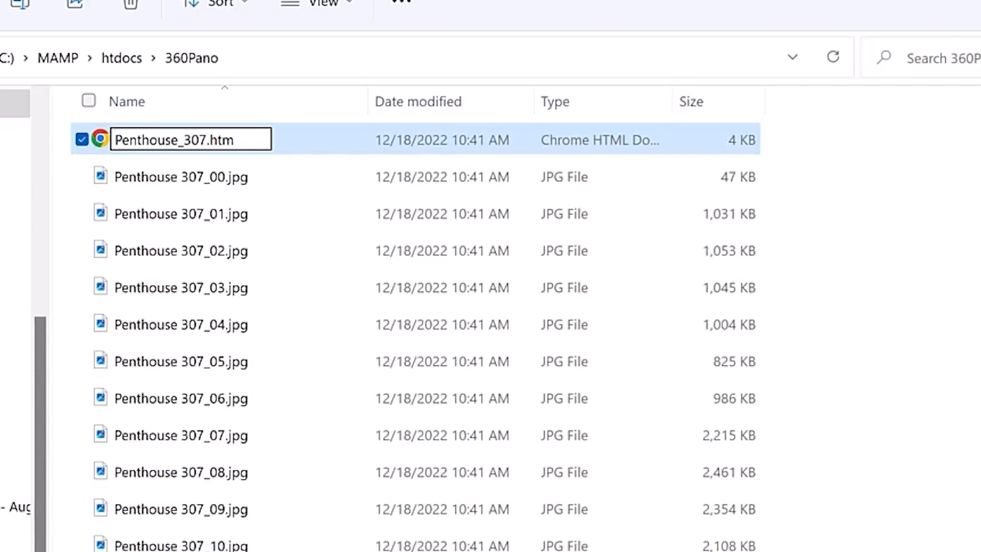
{"action": "key", "text": "Return"}
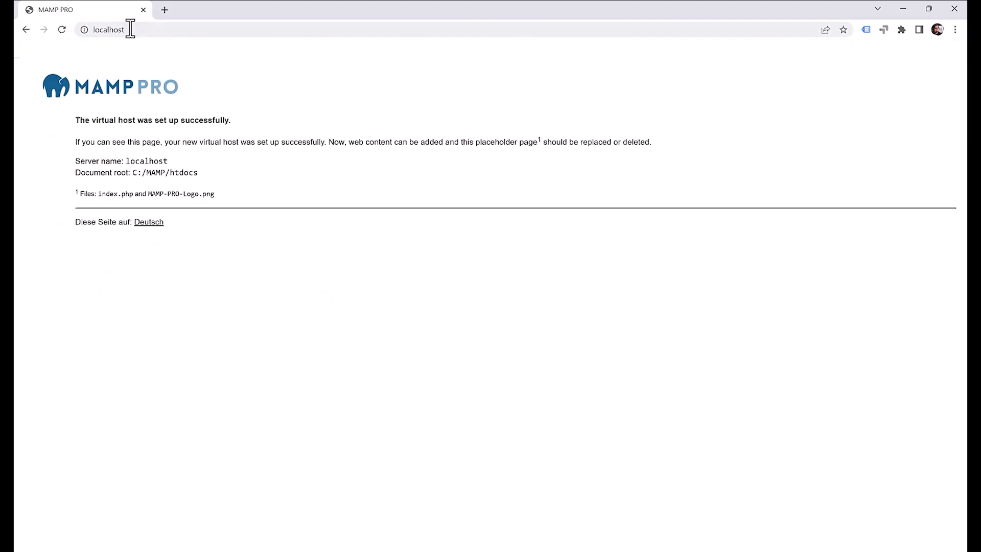
Open localhost/360Pano/ in the browser
{"action": "left_click", "coordinate": [132, 29]}
{"action": "left_click", "coordinate": [179, 28]}
{"action": "type", "text": "/"}
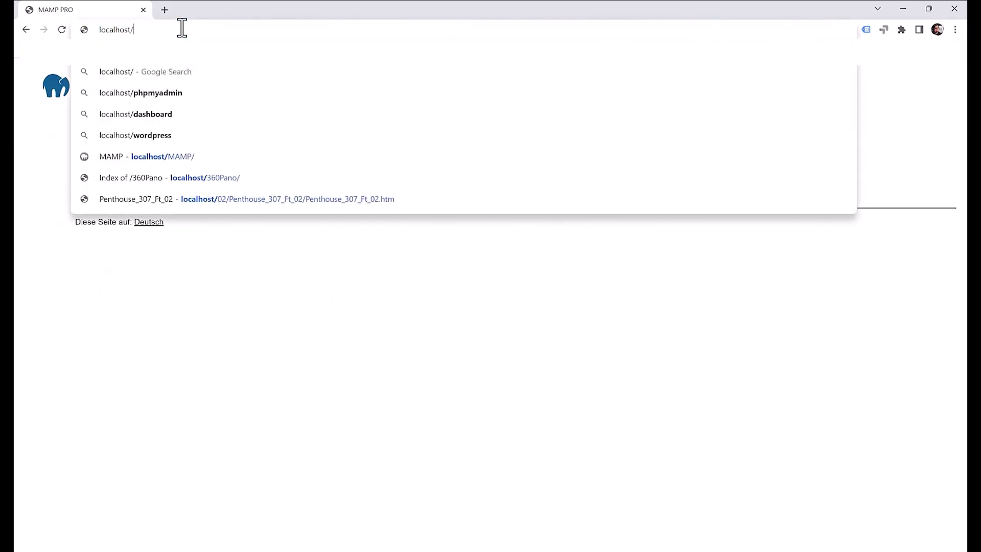
{"action": "left_click", "coordinate": [198, 179]}
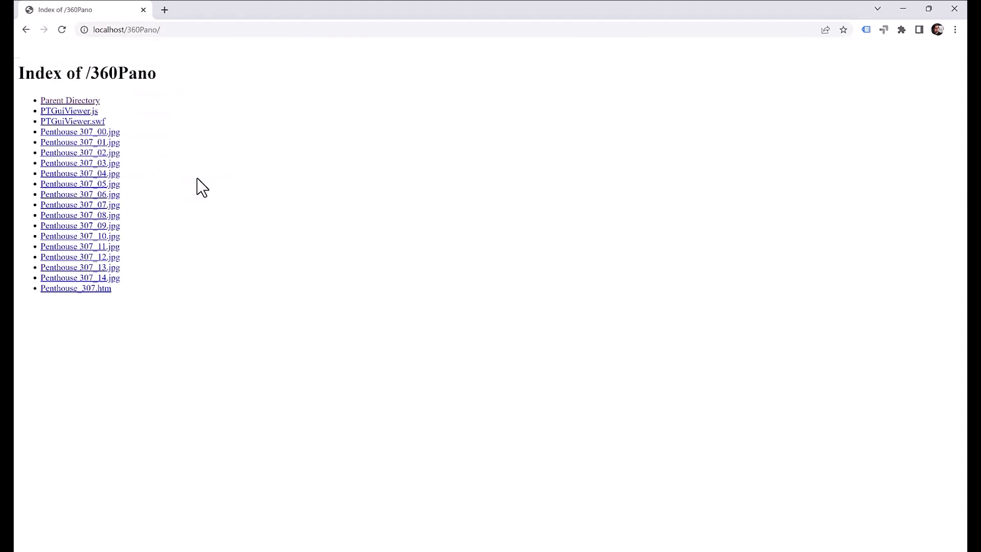
Copy the file name Penthouse_307.htm from the folder, append it to the localhost/360Pano/ address and load the page
{"action": "left_click", "coordinate": [179, 29]}
{"action": "double_click", "coordinate": [179, 29]}
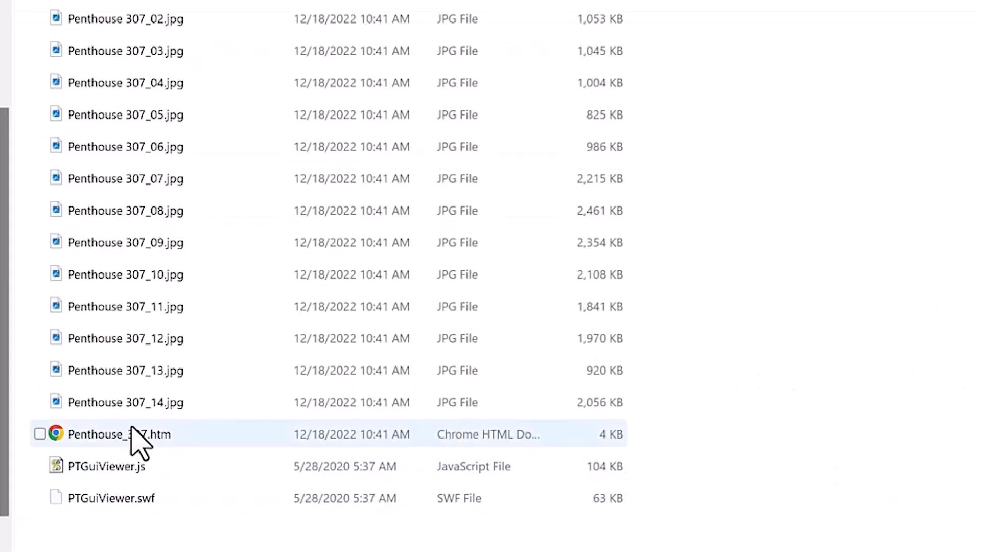
{"action": "left_click", "coordinate": [133, 435]}
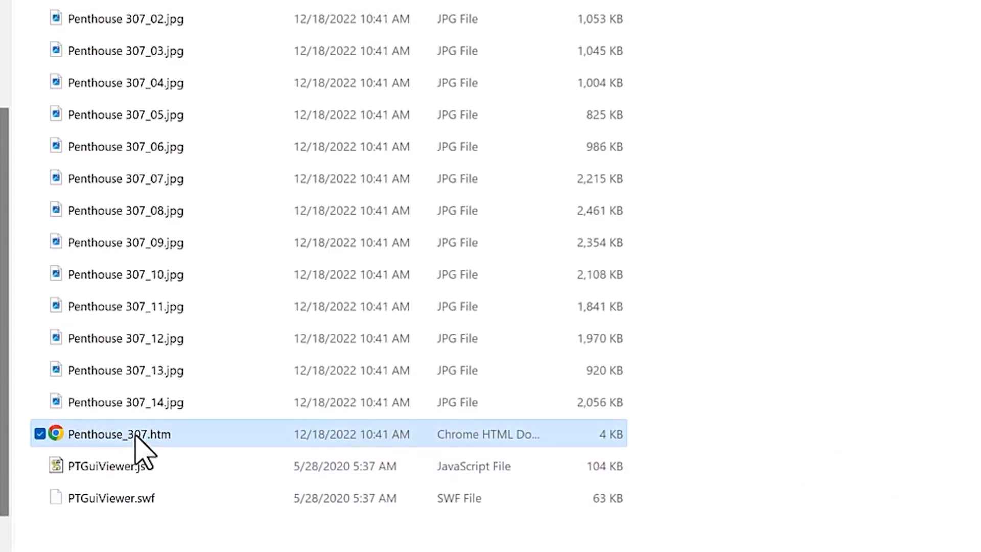
{"action": "left_click", "coordinate": [136, 440]}
{"action": "left_click_drag", "start_coordinate": [180, 435], "coordinate": [67, 435]}
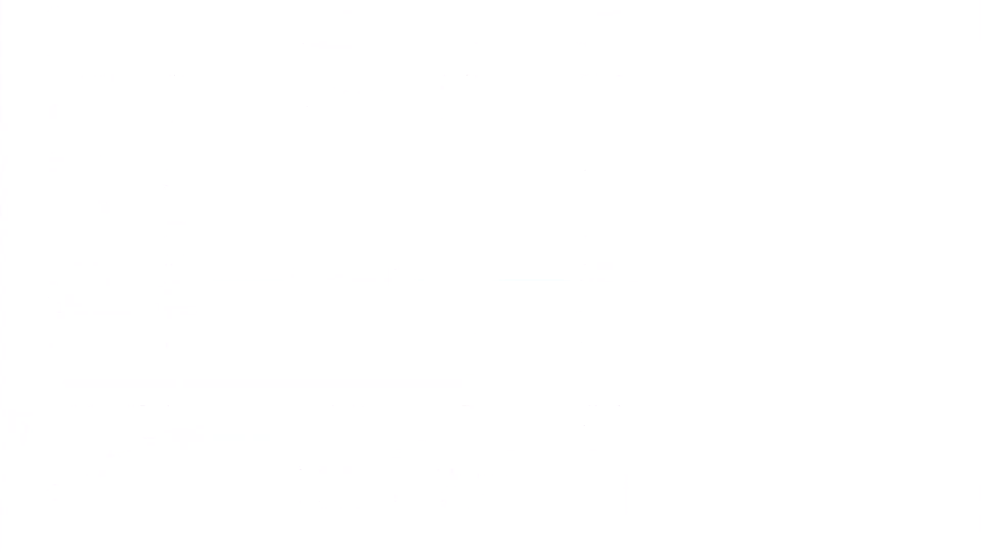
{"action": "type", "text": "Penthouse_307.htm"}
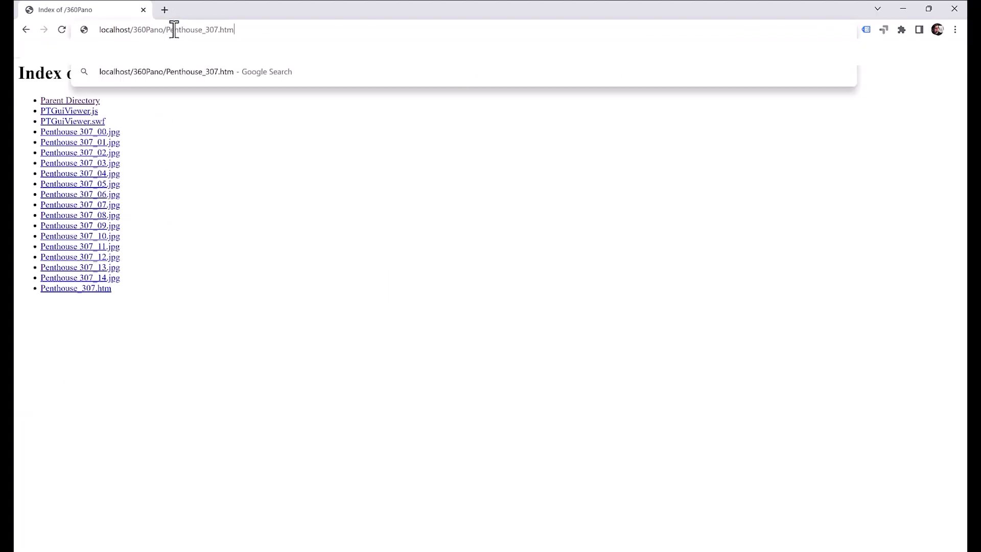
{"action": "key", "text": "Return"}
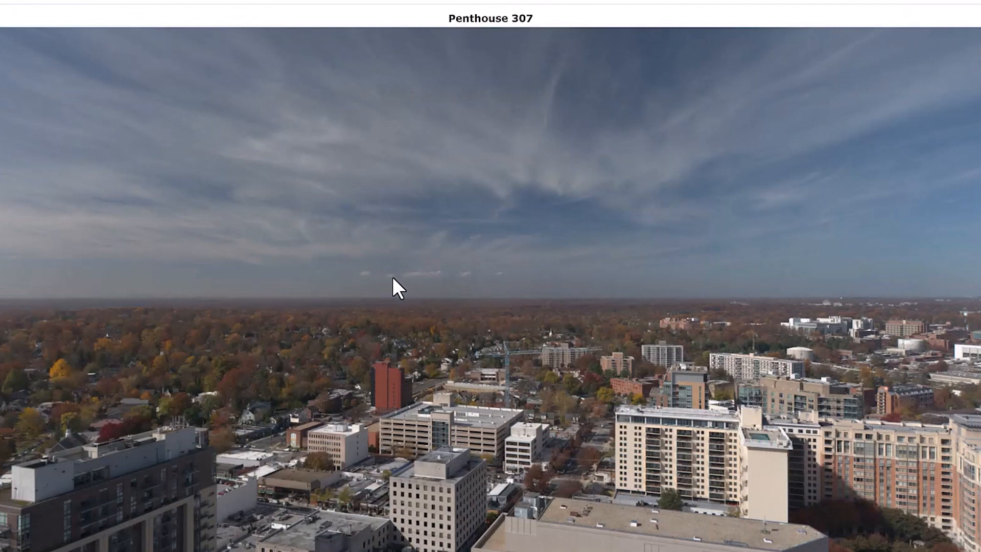
Look around the Penthouse 307 panorama in all directions, checking the sky, the horizon and the streets below
{"action": "left_click_drag", "start_coordinate": [414, 224], "coordinate": [612, 71]}
{"action": "left_click_drag", "start_coordinate": [310, 261], "coordinate": [793, 239]}
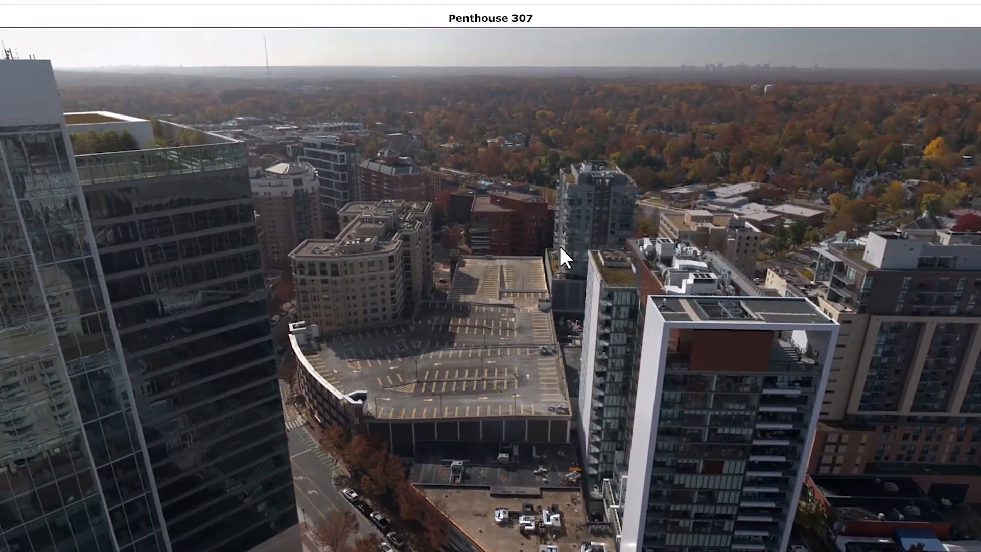
{"action": "left_click_drag", "start_coordinate": [228, 262], "coordinate": [291, 324]}
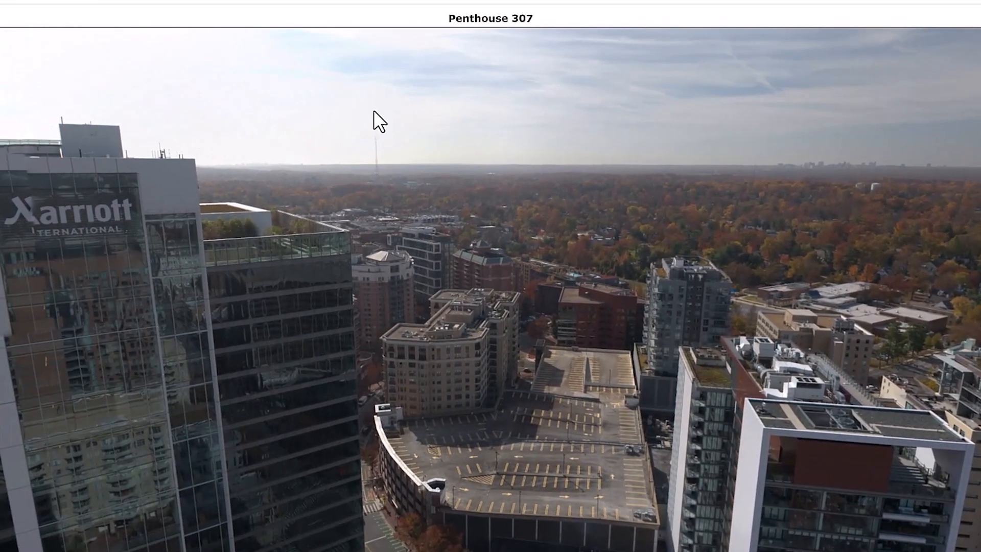
{"action": "left_click_drag", "start_coordinate": [256, 248], "coordinate": [574, 431]}
{"action": "left_click_drag", "start_coordinate": [199, 389], "coordinate": [449, 204]}
{"action": "left_click_drag", "start_coordinate": [618, 300], "coordinate": [585, 83]}
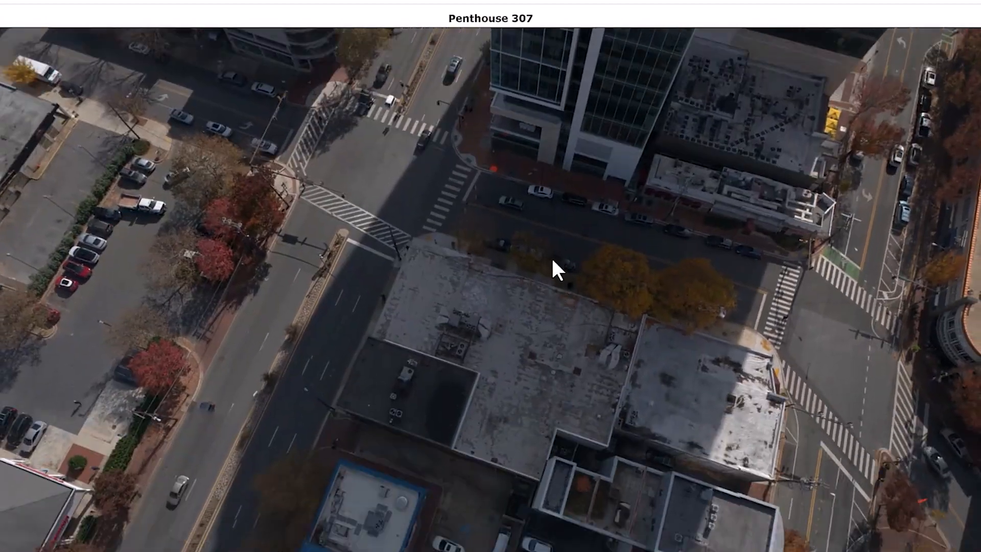
{"action": "left_click_drag", "start_coordinate": [552, 268], "coordinate": [633, 506]}
{"action": "left_click_drag", "start_coordinate": [508, 256], "coordinate": [510, 427]}
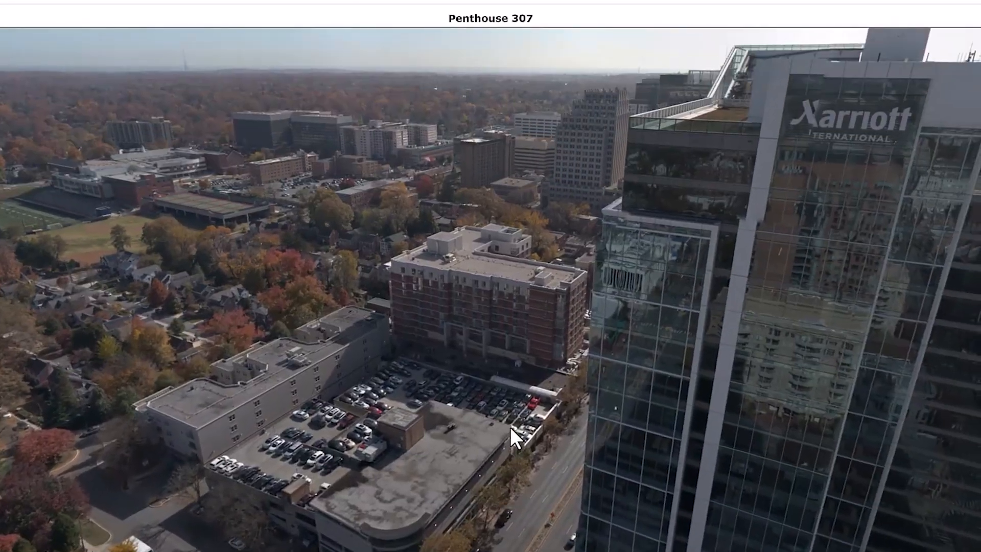
{"action": "left_click_drag", "start_coordinate": [550, 140], "coordinate": [361, 338]}
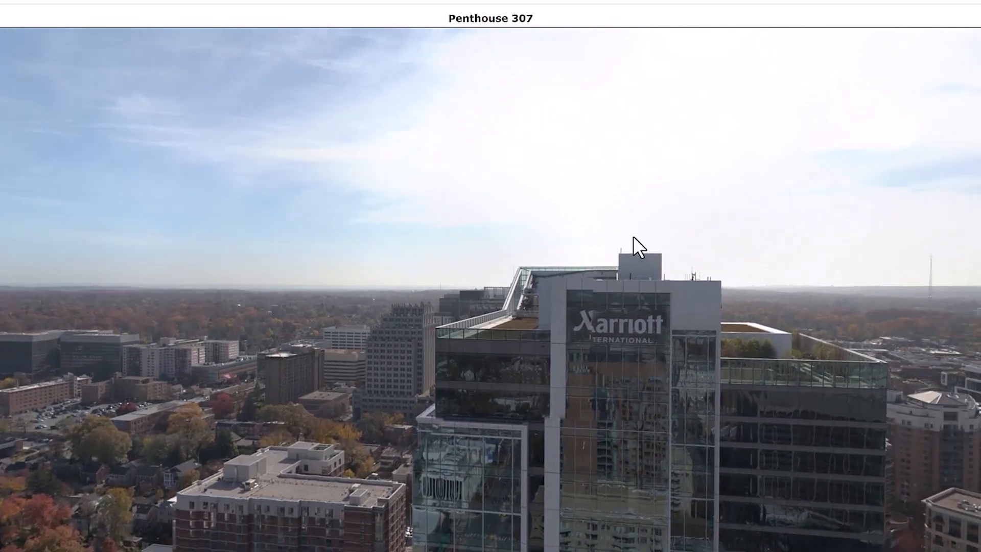
{"action": "left_click_drag", "start_coordinate": [832, 314], "coordinate": [201, 340]}
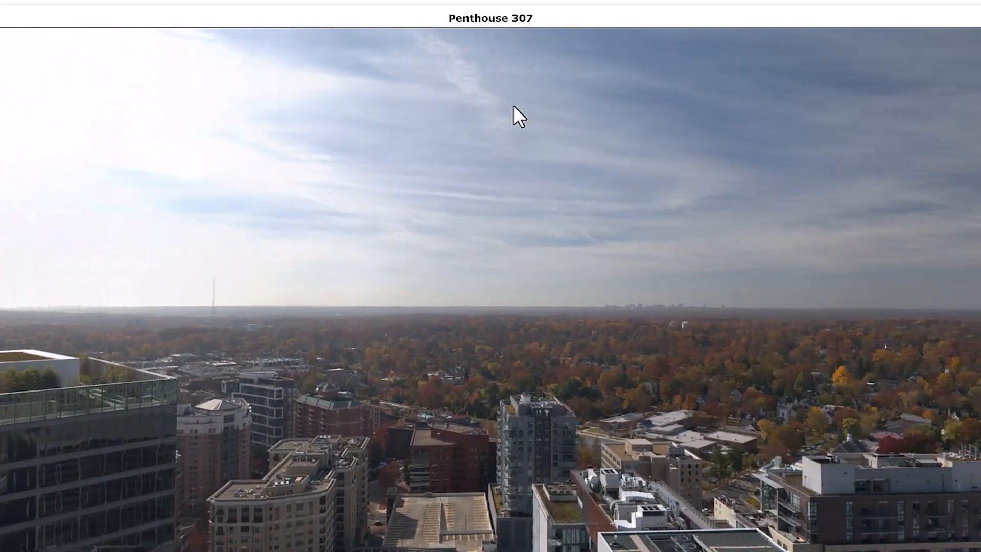
{"action": "left_click_drag", "start_coordinate": [755, 366], "coordinate": [367, 36]}
{"action": "left_click_drag", "start_coordinate": [869, 266], "coordinate": [790, 338]}
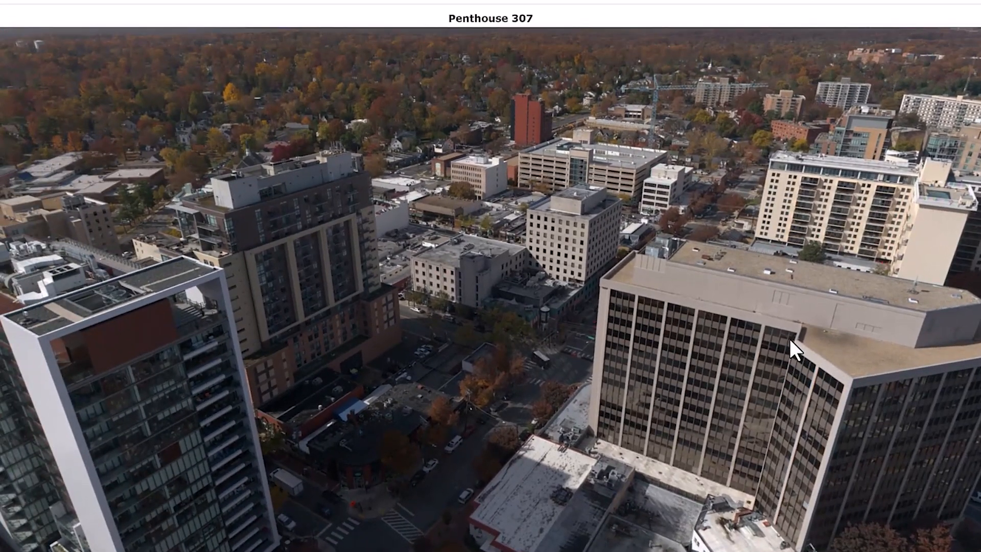